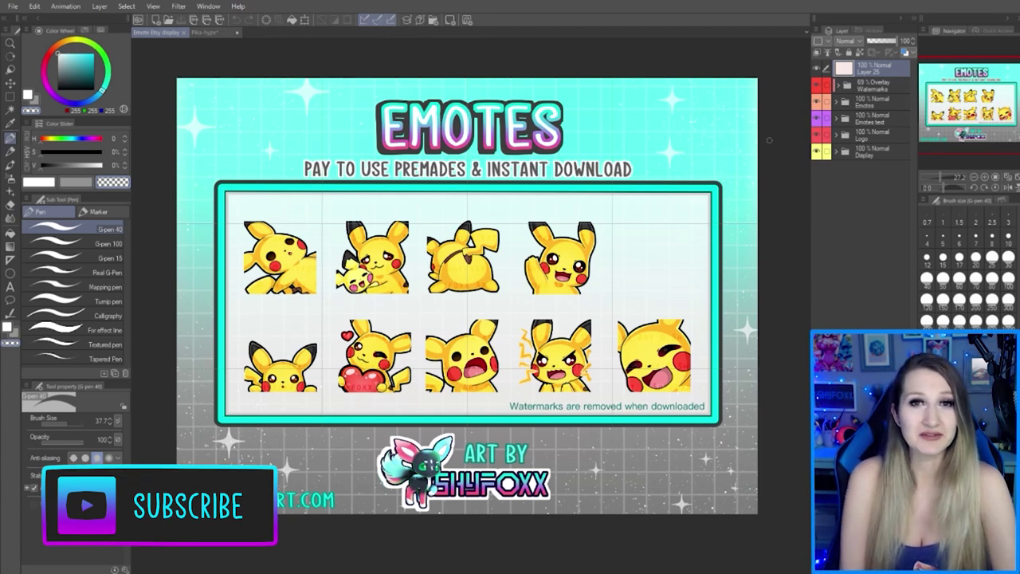
Switch to the Pika-hype canvas and raise the HYPE text layer's opacity to 100%
{"action": "key", "text": "ctrl+Tab"}
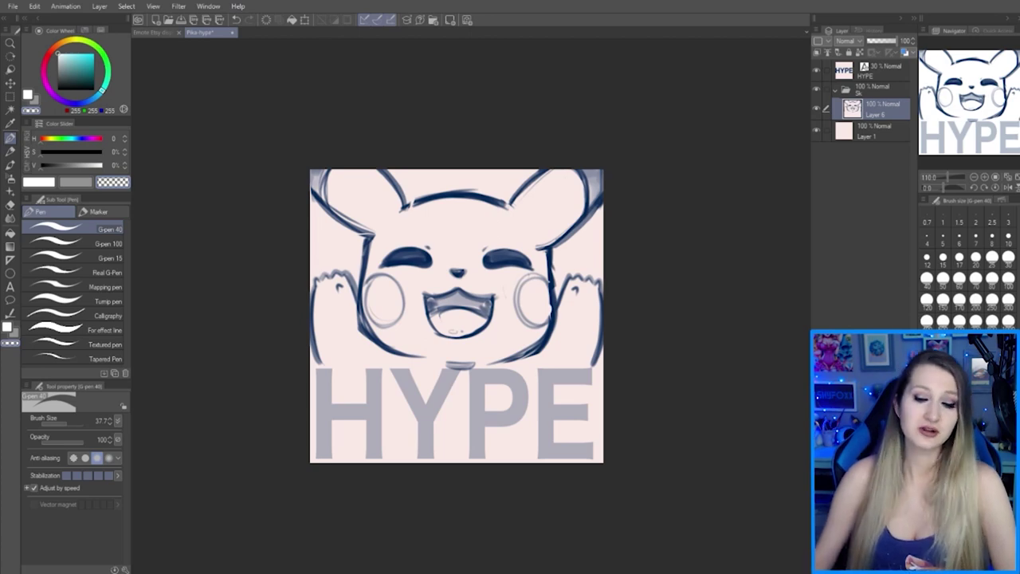
{"action": "left_click", "coordinate": [869, 73]}
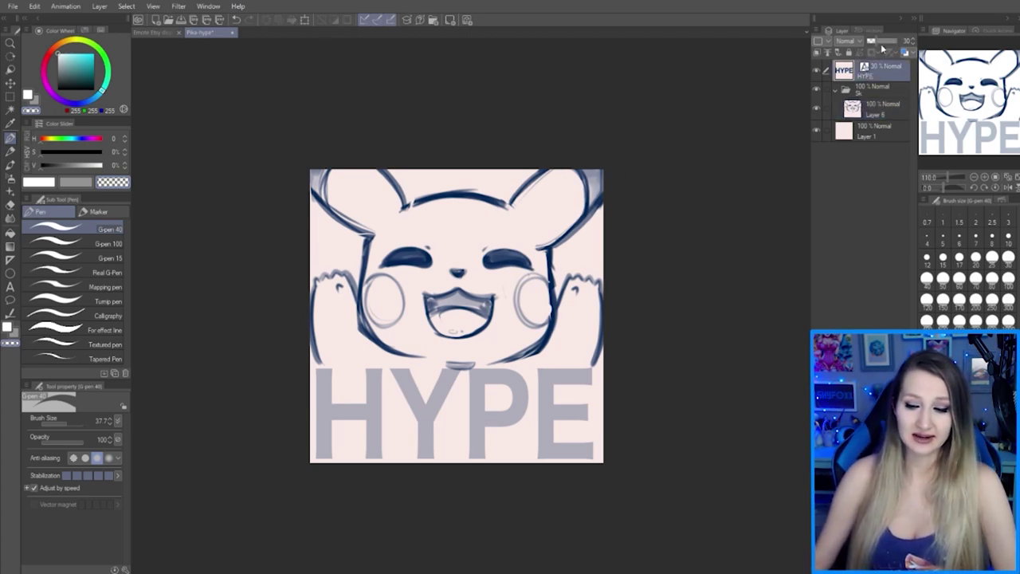
{"action": "left_click_drag", "start_coordinate": [882, 46], "coordinate": [902, 46]}
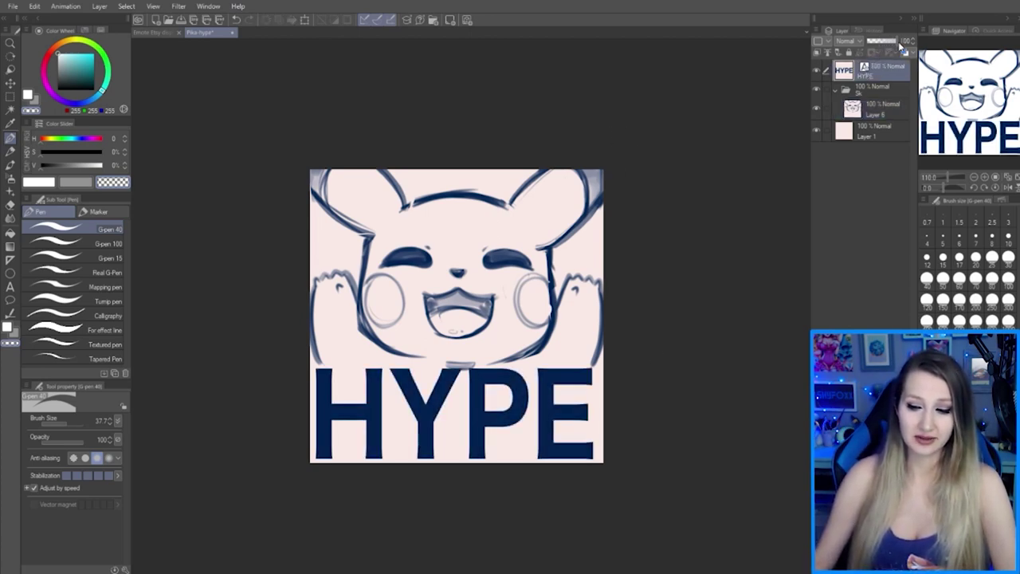
{"action": "left_click", "coordinate": [10, 286]}
{"action": "left_click", "coordinate": [463, 438]}
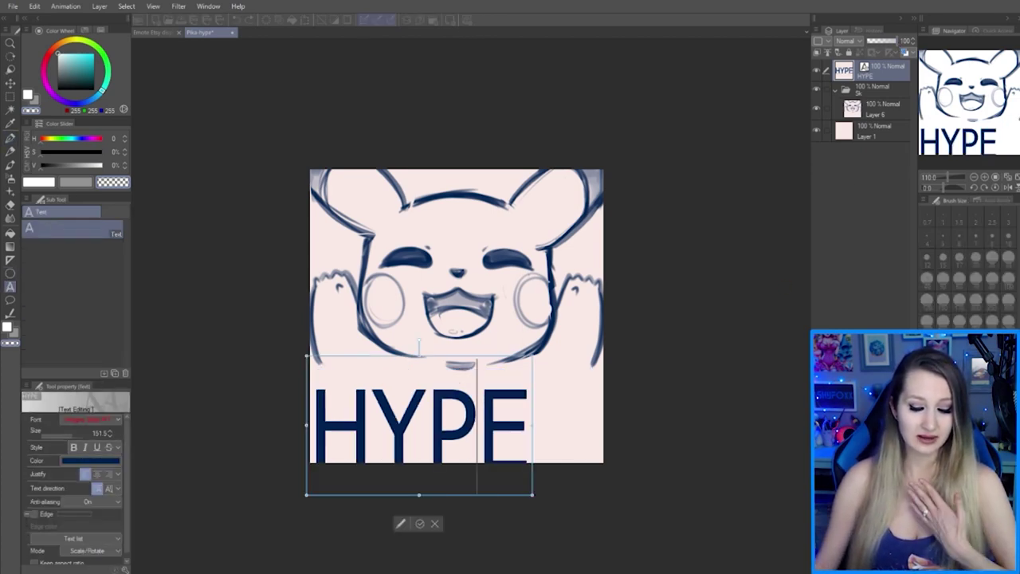
{"action": "left_click", "coordinate": [434, 524]}
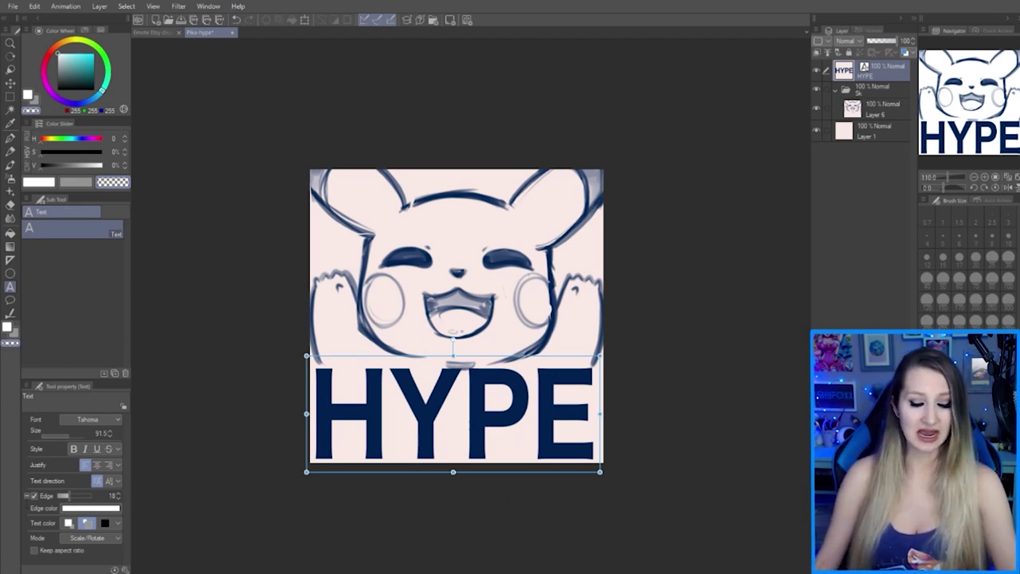
Open the HYPE text for editing and change its font to 222 03
{"action": "left_click", "coordinate": [447, 414]}
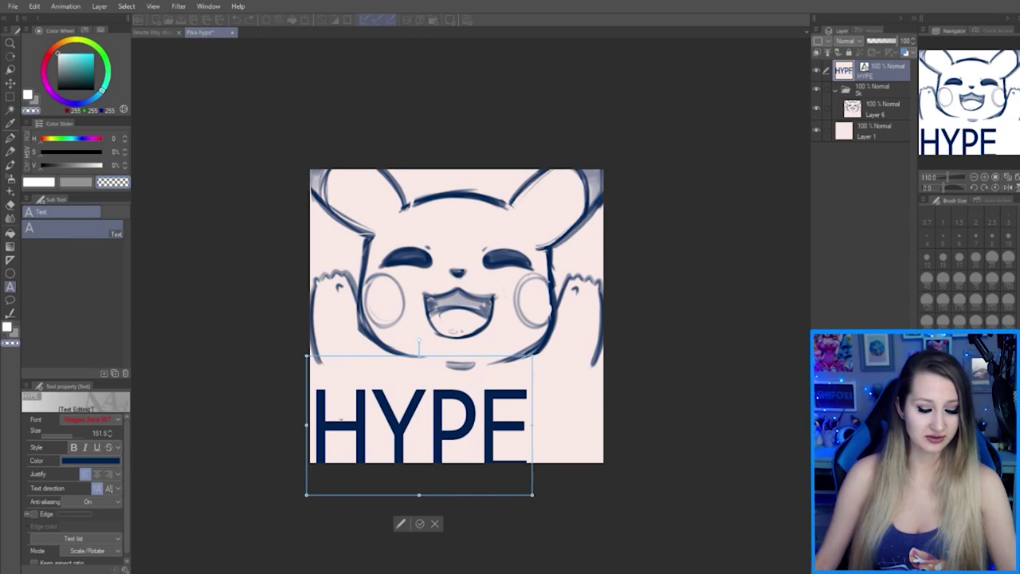
{"action": "left_click", "coordinate": [103, 420]}
{"action": "key", "text": "Escape"}
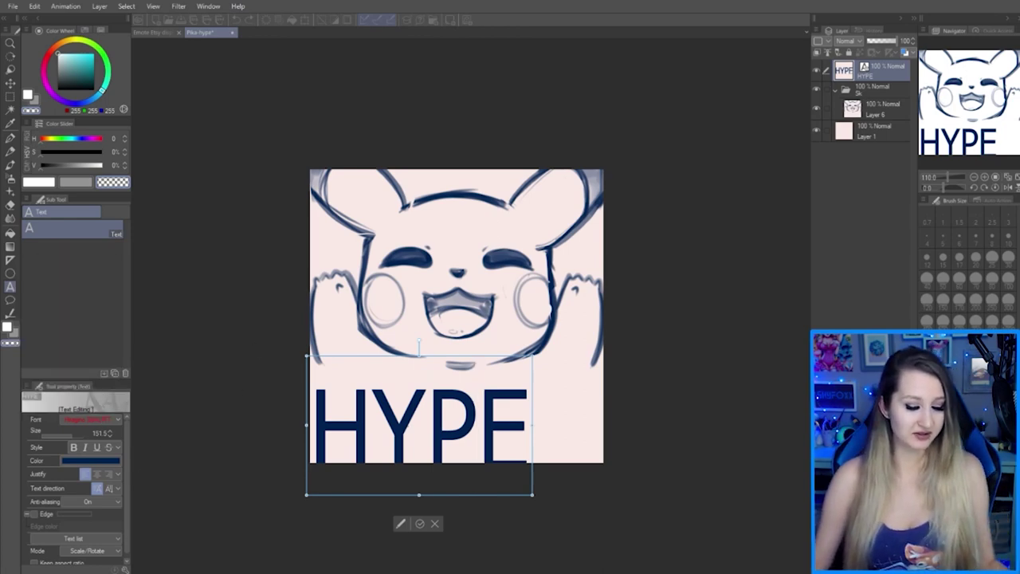
{"action": "key", "text": "Up"}
{"action": "key", "text": "Up"}
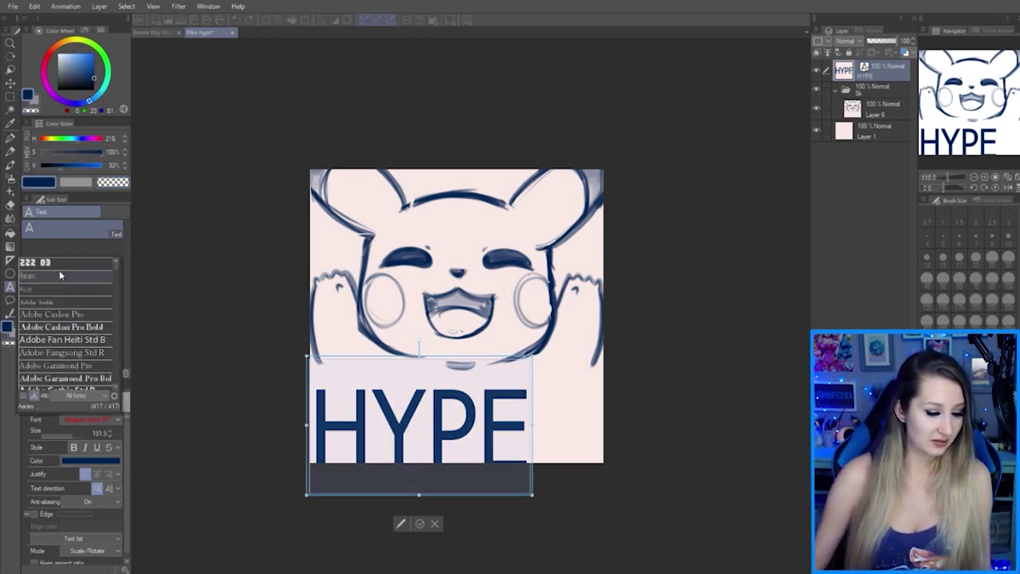
{"action": "key", "text": "Return"}
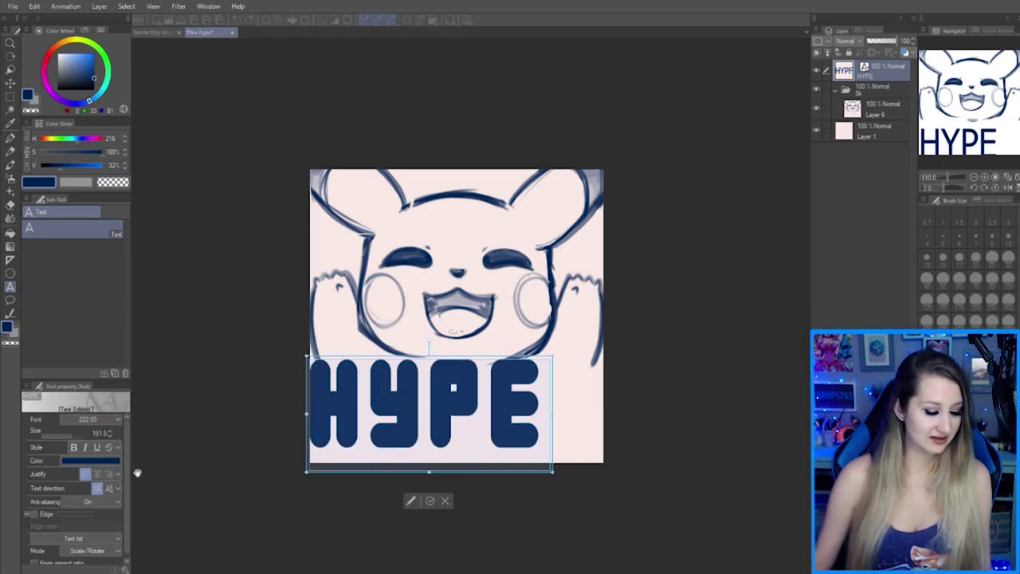
Give the HYPE text a purple edge with a width of 9 and apply the text edit
{"action": "left_click", "coordinate": [34, 514]}
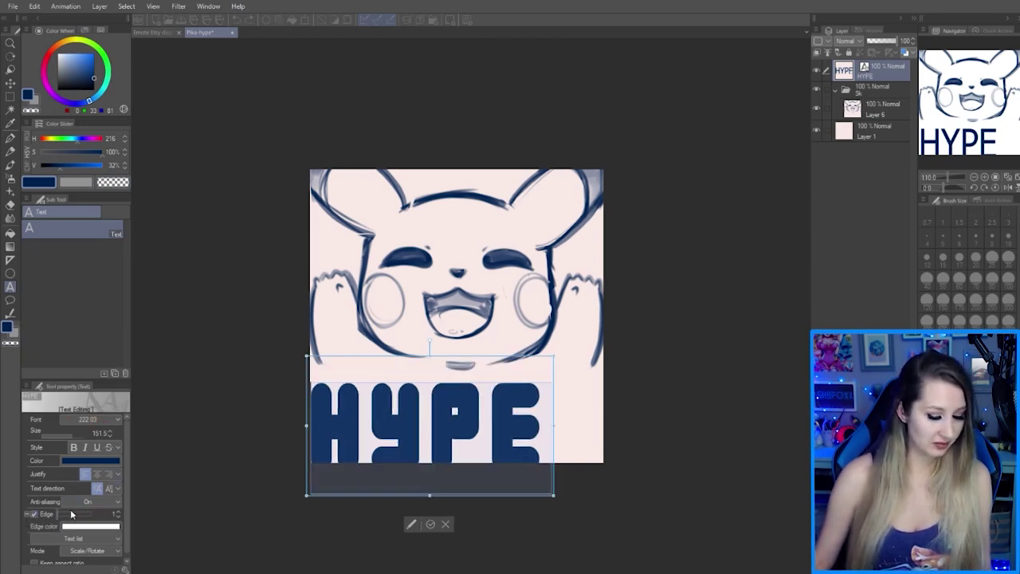
{"action": "mouse_move", "coordinate": [66, 516]}
{"action": "left_mouse_down"}
{"action": "mouse_move", "coordinate": [84, 515]}
{"action": "mouse_move", "coordinate": [64, 514]}
{"action": "left_mouse_up"}
{"action": "left_click", "coordinate": [90, 527]}
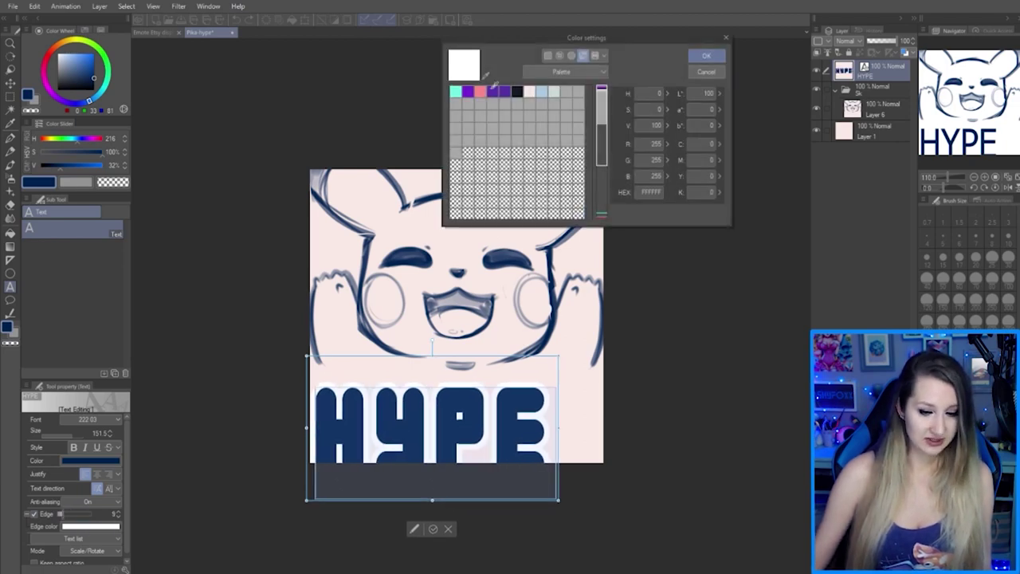
{"action": "left_click", "coordinate": [707, 55]}
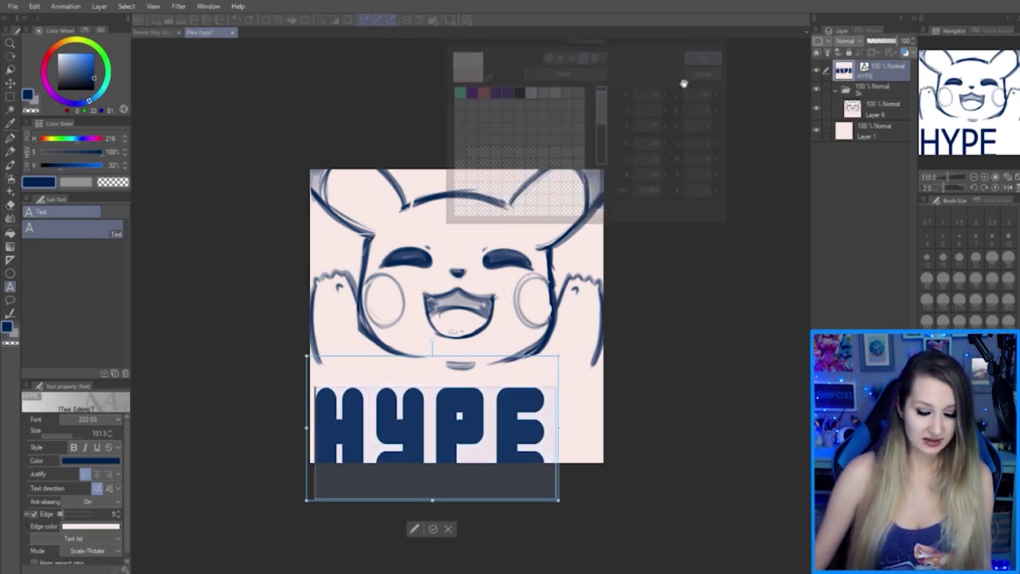
{"action": "left_click", "coordinate": [111, 527]}
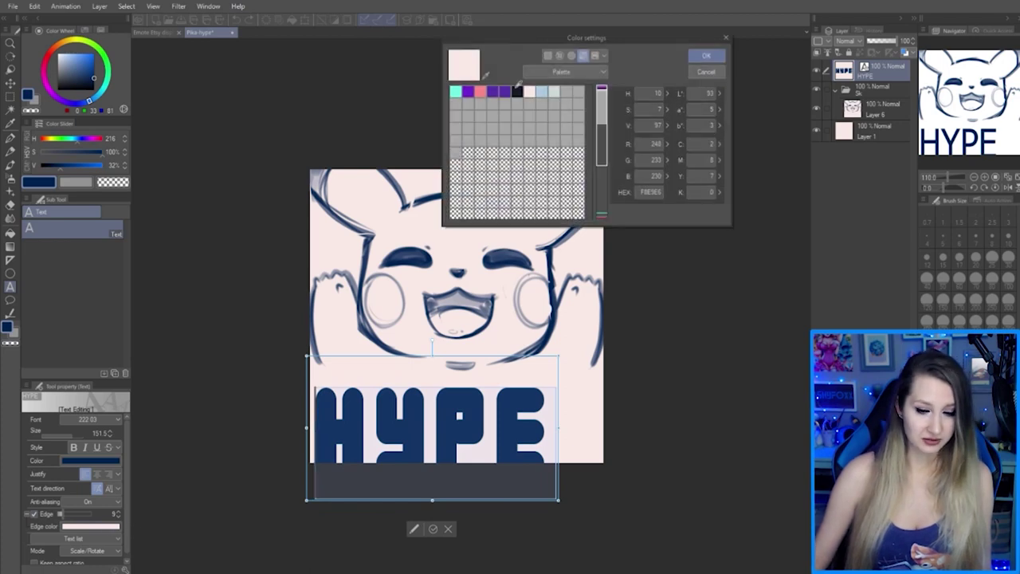
{"action": "left_click", "coordinate": [468, 92]}
{"action": "left_click", "coordinate": [702, 57]}
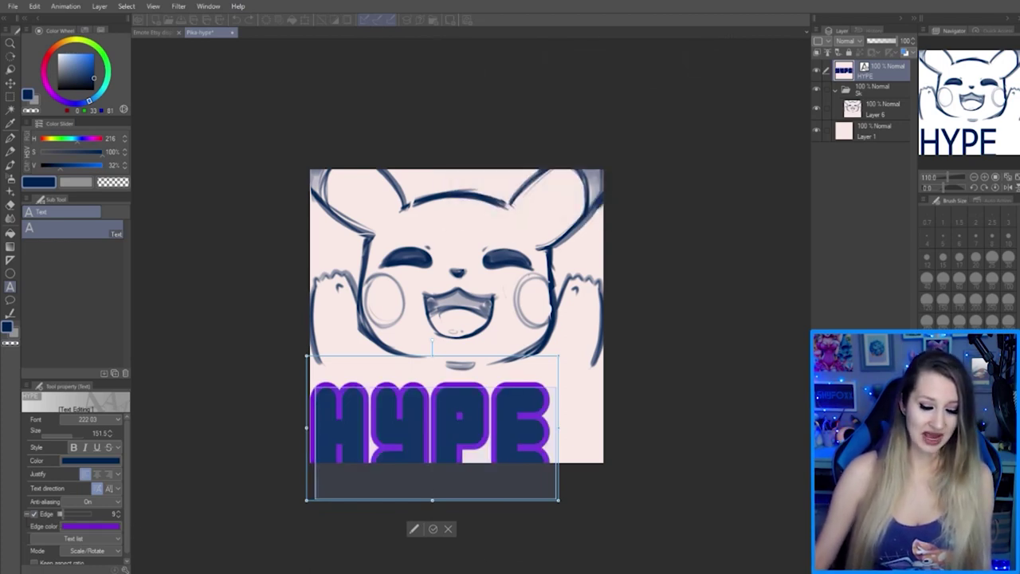
{"action": "left_click", "coordinate": [433, 529]}
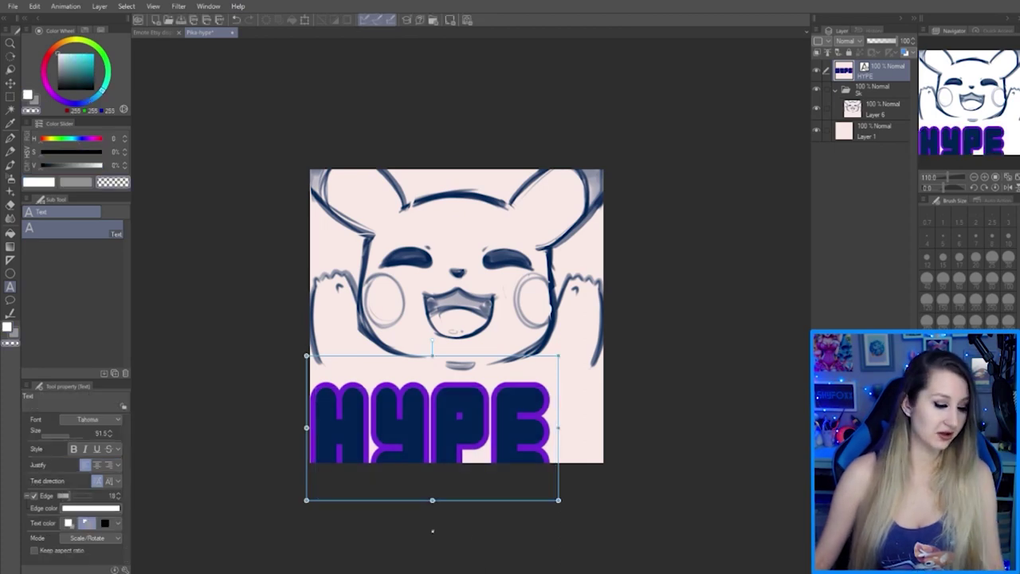
Move the HYPE lettering up so it sits fully inside the canvas, centred below the face, and view it at 100%
{"action": "key", "text": "k"}
{"action": "left_click_drag", "start_coordinate": [458, 522], "coordinate": [491, 500]}
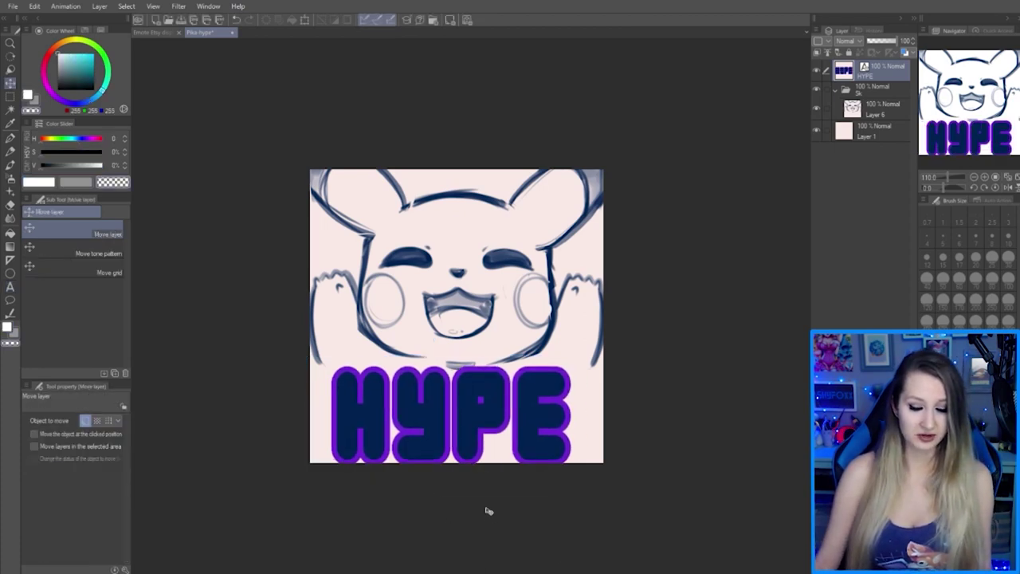
{"action": "scroll", "coordinate": [489, 511], "scroll_direction": "down", "scroll_amount": 10}
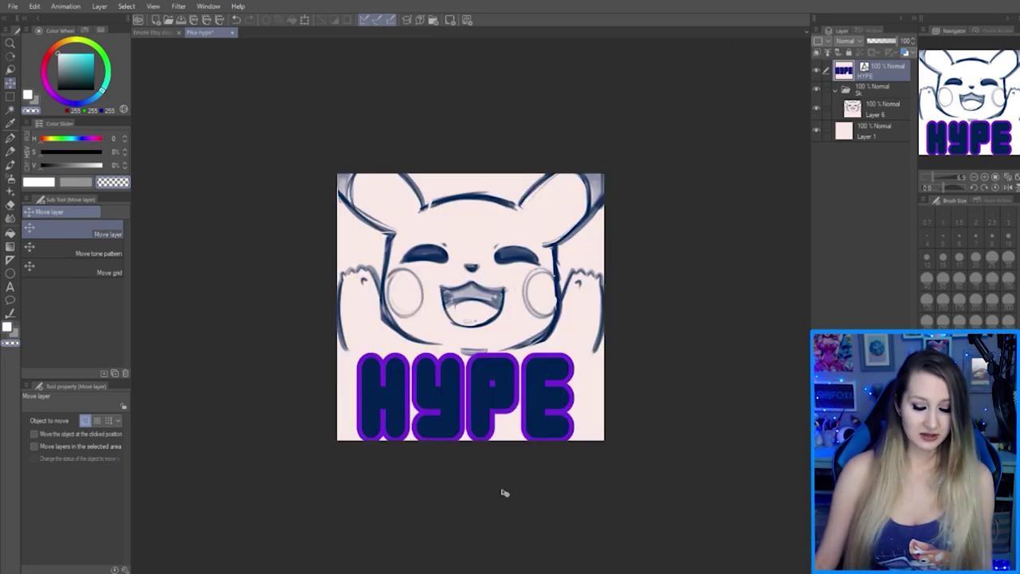
{"action": "key", "text": "ctrl+alt+0"}
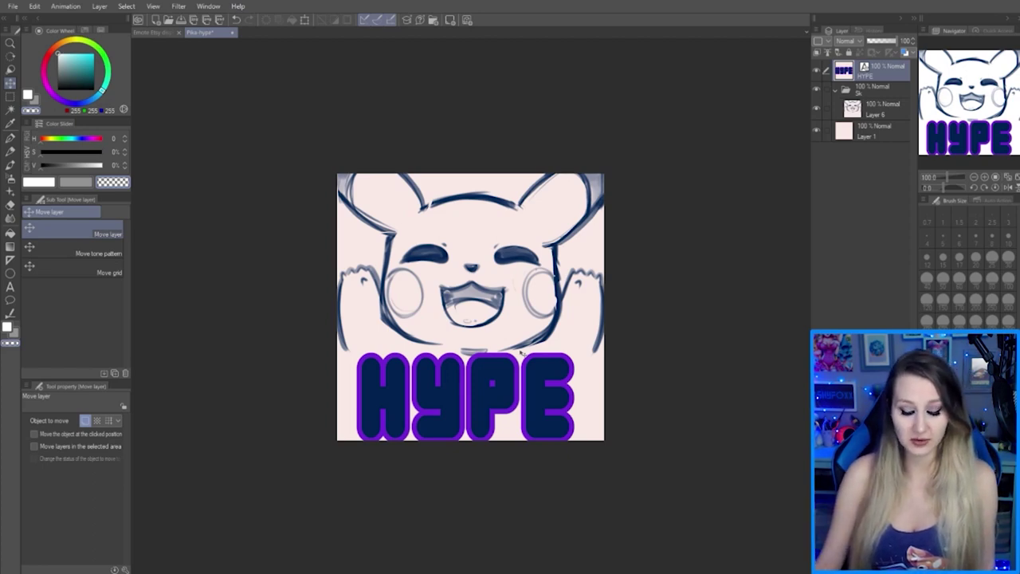
Undo the move, the restyling and the opacity change of the HYPE text
{"action": "key", "text": "ctrl+z"}
{"action": "key", "text": "ctrl+z"}
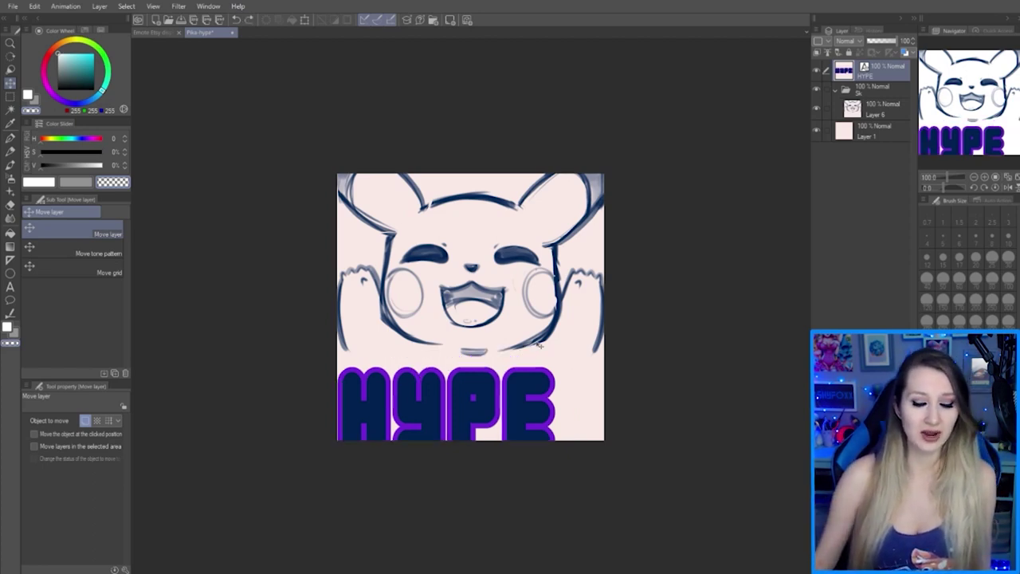
{"action": "key", "text": "ctrl+z"}
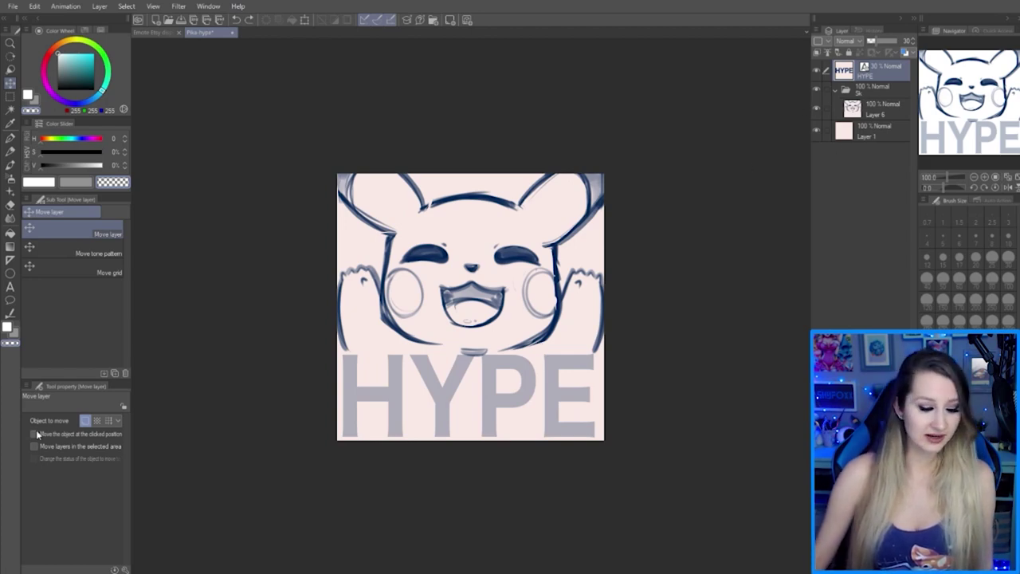
{"action": "left_click", "coordinate": [10, 287]}
{"action": "left_click", "coordinate": [445, 414]}
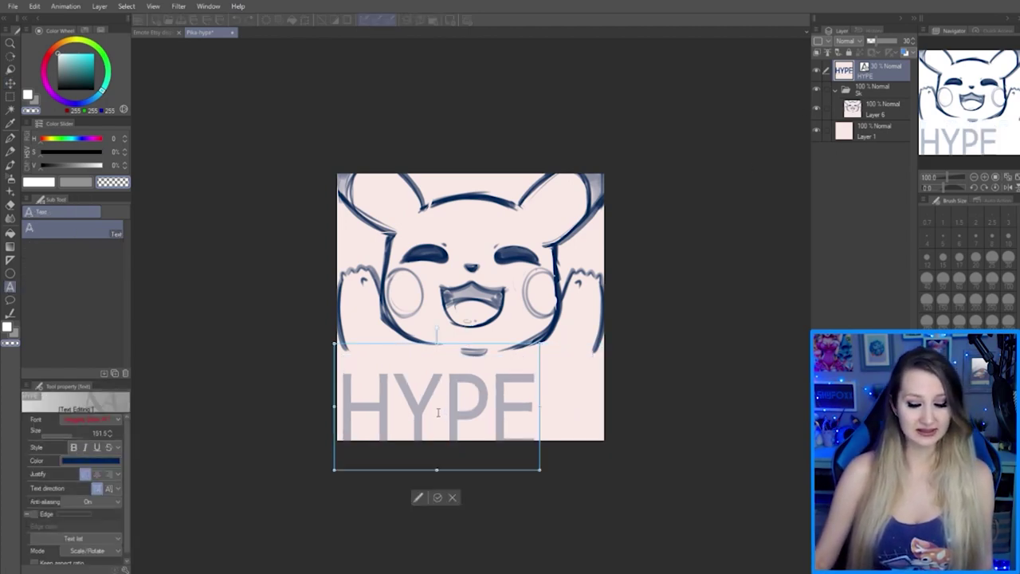
{"action": "left_click", "coordinate": [454, 498]}
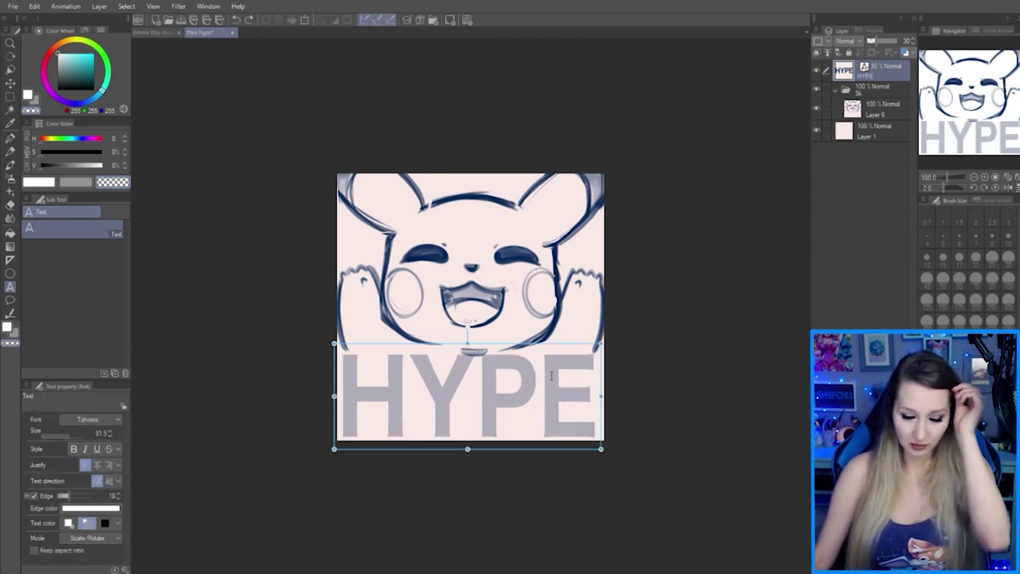
Set the HYPE text layer's opacity to 34% and trace a rounded outline around the H with the Lighter pencil on a new layer above the sketch
{"action": "mouse_move", "coordinate": [885, 40]}
{"action": "left_mouse_down"}
{"action": "mouse_move", "coordinate": [909, 43]}
{"action": "mouse_move", "coordinate": [880, 51]}
{"action": "left_mouse_up"}
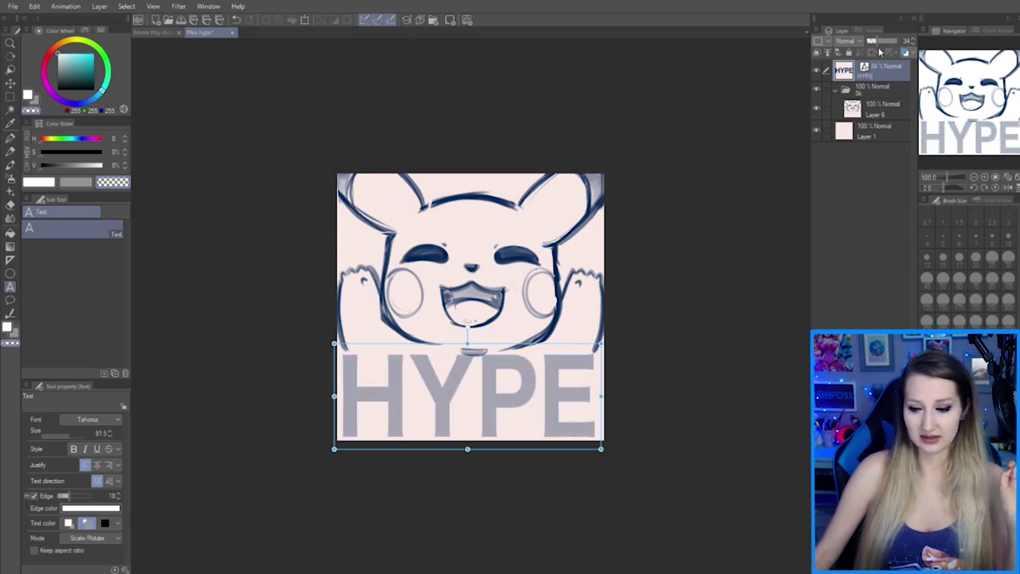
{"action": "left_click", "coordinate": [891, 114]}
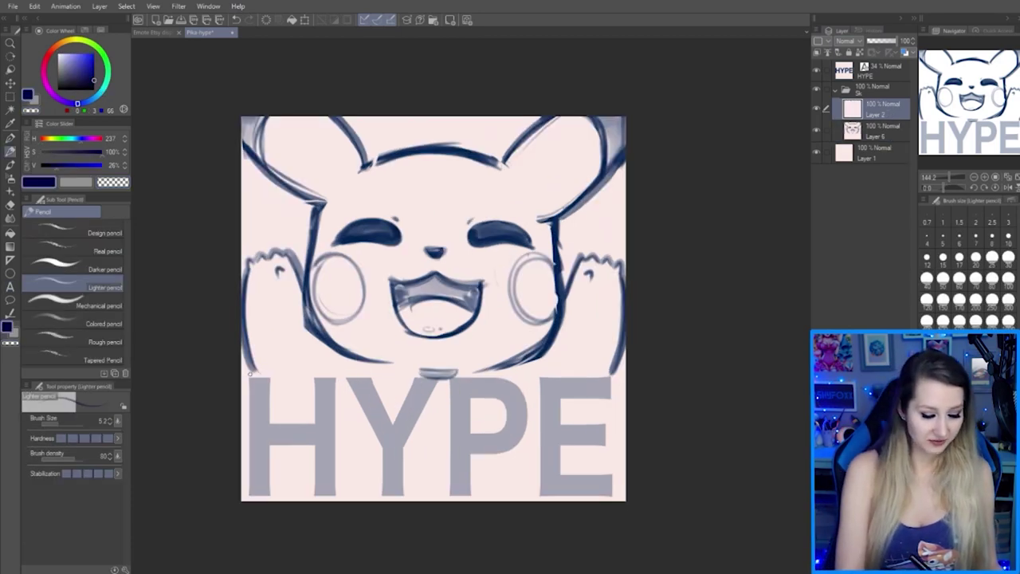
{"action": "mouse_move", "coordinate": [249, 371]}
{"action": "left_mouse_down"}
{"action": "mouse_move", "coordinate": [282, 414]}
{"action": "mouse_move", "coordinate": [304, 411]}
{"action": "mouse_move", "coordinate": [310, 379]}
{"action": "mouse_move", "coordinate": [339, 375]}
{"action": "mouse_move", "coordinate": [344, 487]}
{"action": "mouse_move", "coordinate": [339, 499]}
{"action": "mouse_move", "coordinate": [312, 494]}
{"action": "mouse_move", "coordinate": [313, 451]}
{"action": "mouse_move", "coordinate": [291, 446]}
{"action": "mouse_move", "coordinate": [272, 455]}
{"action": "mouse_move", "coordinate": [277, 495]}
{"action": "mouse_move", "coordinate": [247, 483]}
{"action": "left_mouse_up"}
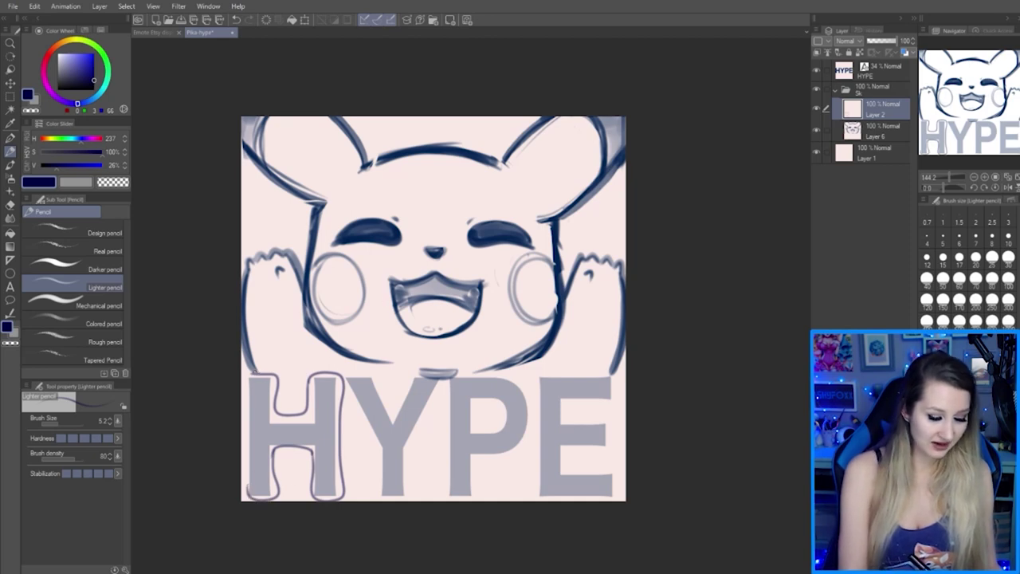
{"action": "mouse_move", "coordinate": [255, 371]}
{"action": "left_mouse_down"}
{"action": "mouse_move", "coordinate": [243, 446]}
{"action": "mouse_move", "coordinate": [254, 502]}
{"action": "left_mouse_up"}
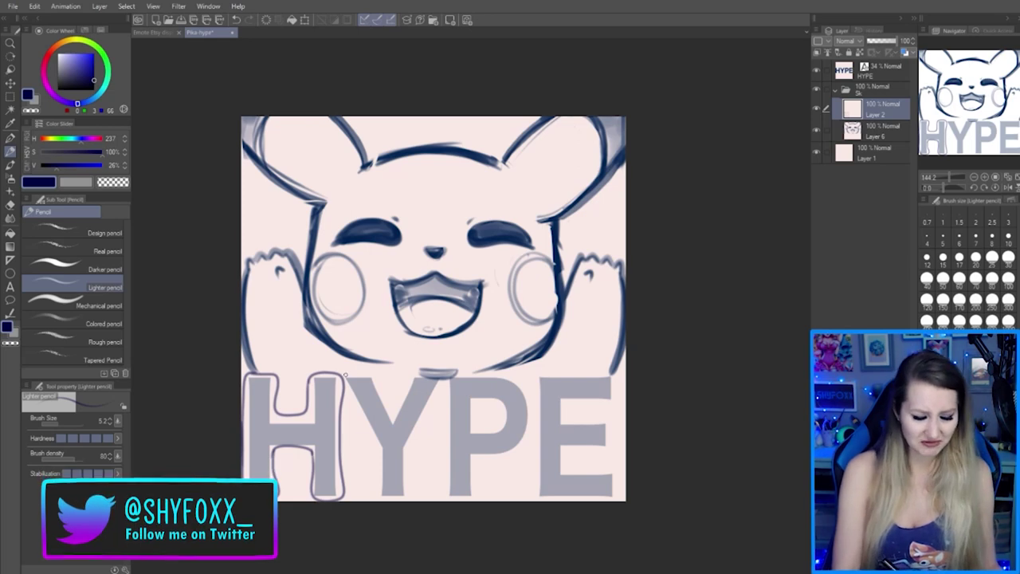
Trace rounded outlines around the letters Y, P and E on the same layer with the Lighter pencil
{"action": "mouse_move", "coordinate": [345, 373]}
{"action": "left_mouse_down"}
{"action": "mouse_move", "coordinate": [388, 409]}
{"action": "mouse_move", "coordinate": [407, 381]}
{"action": "mouse_move", "coordinate": [441, 381]}
{"action": "mouse_move", "coordinate": [399, 500]}
{"action": "mouse_move", "coordinate": [372, 489]}
{"action": "mouse_move", "coordinate": [372, 435]}
{"action": "left_mouse_up"}
{"action": "left_click_drag", "start_coordinate": [344, 372], "coordinate": [370, 439]}
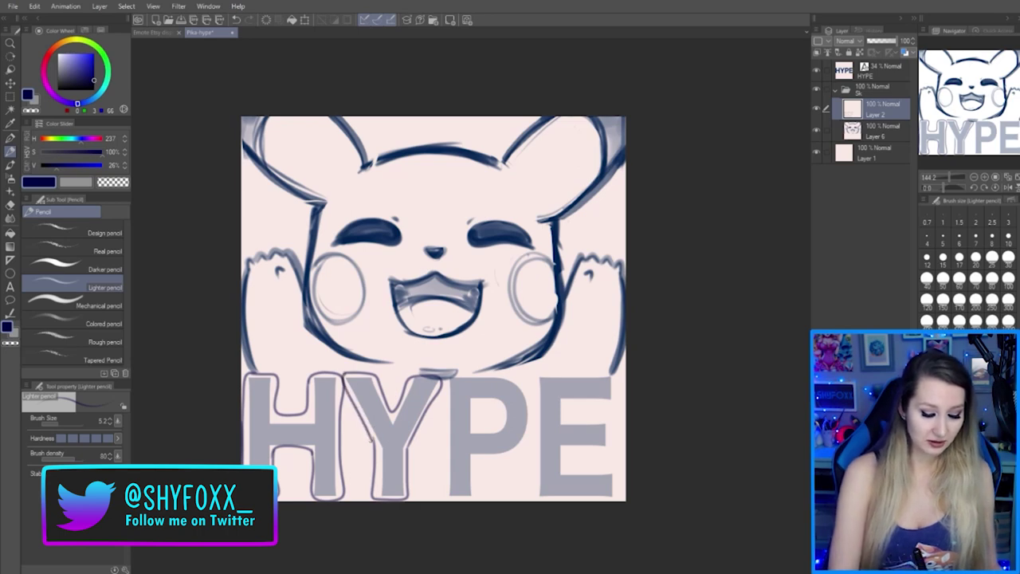
{"action": "mouse_move", "coordinate": [445, 381]}
{"action": "left_mouse_down"}
{"action": "mouse_move", "coordinate": [444, 495]}
{"action": "mouse_move", "coordinate": [480, 492]}
{"action": "mouse_move", "coordinate": [481, 455]}
{"action": "left_mouse_up"}
{"action": "mouse_move", "coordinate": [445, 375]}
{"action": "left_mouse_down"}
{"action": "mouse_move", "coordinate": [469, 369]}
{"action": "mouse_move", "coordinate": [515, 386]}
{"action": "mouse_move", "coordinate": [525, 419]}
{"action": "mouse_move", "coordinate": [502, 450]}
{"action": "mouse_move", "coordinate": [486, 448]}
{"action": "mouse_move", "coordinate": [469, 402]}
{"action": "mouse_move", "coordinate": [469, 421]}
{"action": "mouse_move", "coordinate": [481, 426]}
{"action": "mouse_move", "coordinate": [494, 405]}
{"action": "mouse_move", "coordinate": [470, 399]}
{"action": "left_mouse_up"}
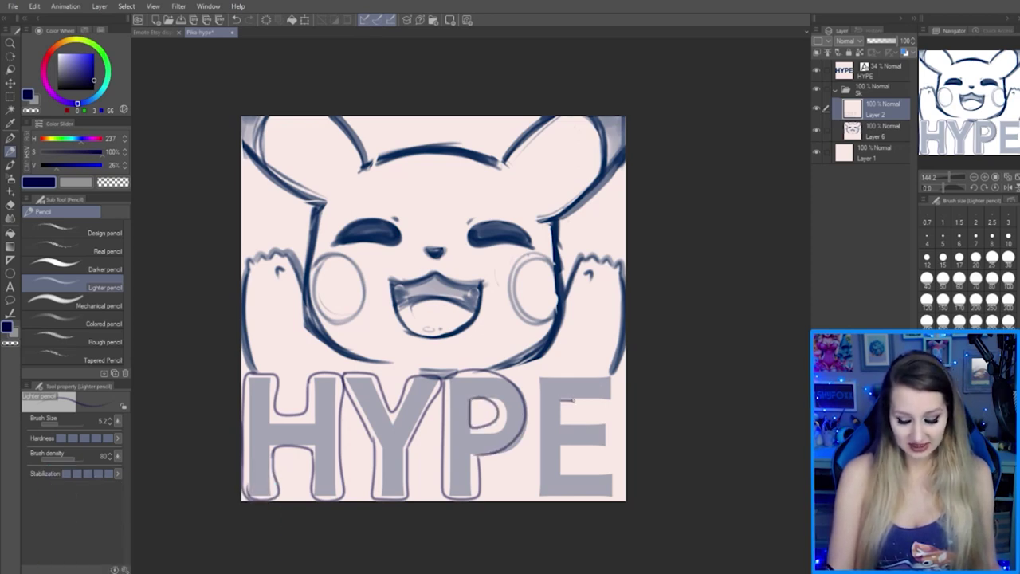
{"action": "mouse_move", "coordinate": [573, 401]}
{"action": "left_mouse_down"}
{"action": "mouse_move", "coordinate": [612, 397]}
{"action": "mouse_move", "coordinate": [539, 371]}
{"action": "mouse_move", "coordinate": [535, 462]}
{"action": "mouse_move", "coordinate": [549, 502]}
{"action": "mouse_move", "coordinate": [613, 500]}
{"action": "mouse_move", "coordinate": [620, 475]}
{"action": "mouse_move", "coordinate": [582, 469]}
{"action": "mouse_move", "coordinate": [563, 451]}
{"action": "mouse_move", "coordinate": [592, 445]}
{"action": "mouse_move", "coordinate": [565, 424]}
{"action": "mouse_move", "coordinate": [598, 403]}
{"action": "left_mouse_up"}
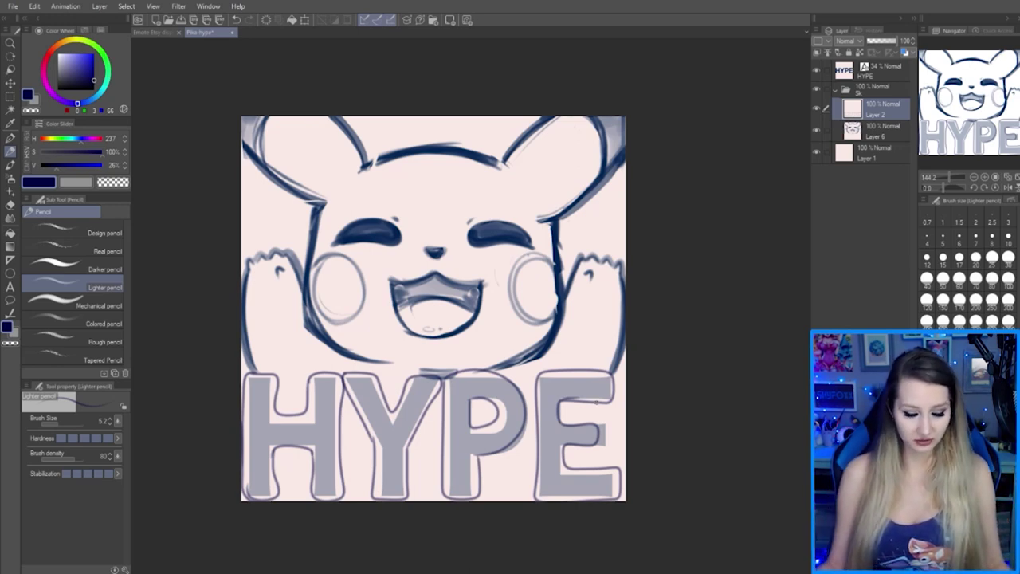
Fade the HYPE text layer to 14% and merge it with the outline and sketch layers inside the Sk folder
{"action": "left_click", "coordinate": [877, 70]}
{"action": "left_click_drag", "start_coordinate": [885, 40], "coordinate": [861, 168]}
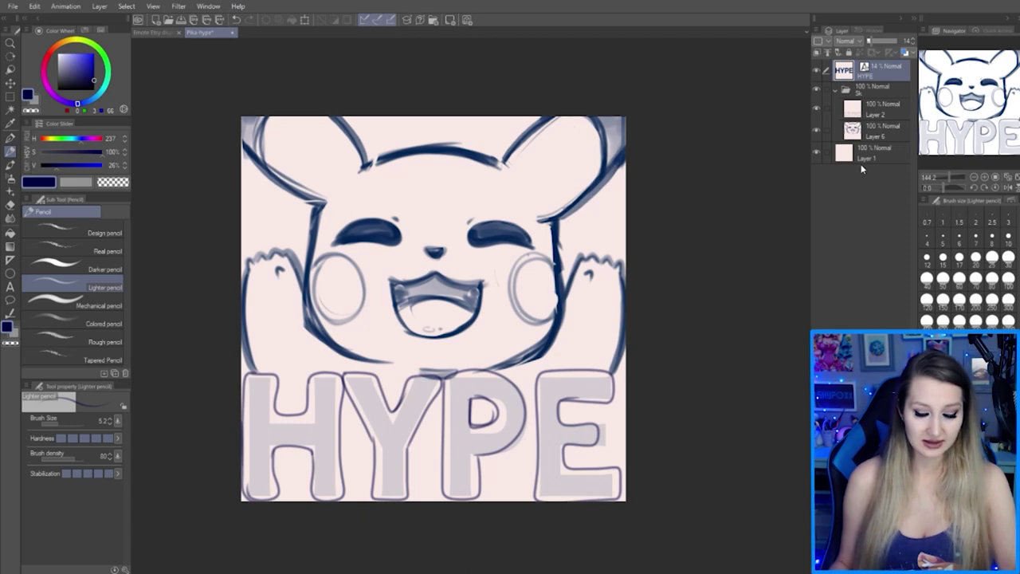
{"action": "left_click_drag", "start_coordinate": [892, 73], "coordinate": [886, 106]}
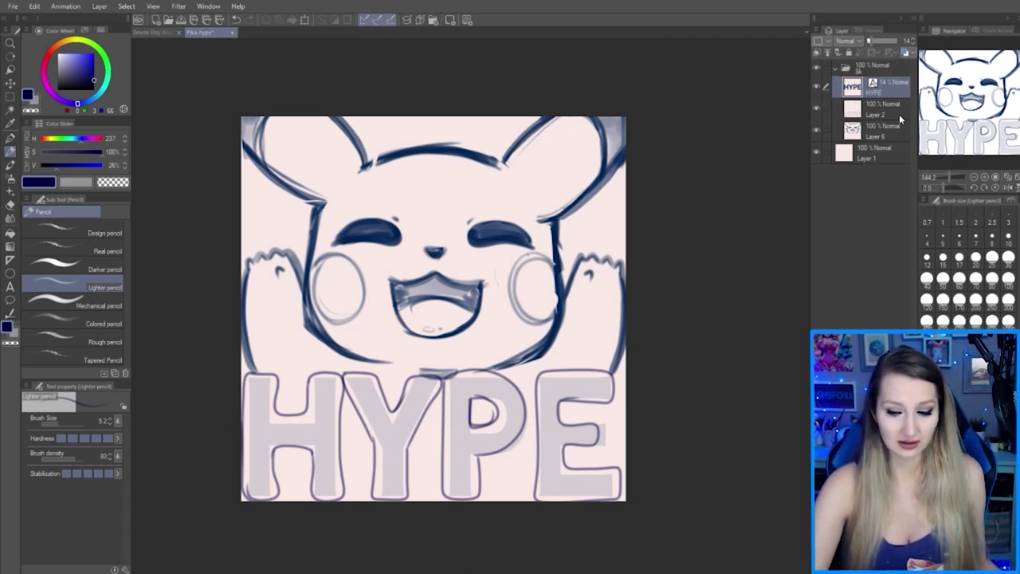
{"action": "left_click", "coordinate": [884, 136], "text": "shift"}
{"action": "key", "text": "shift+alt+e"}
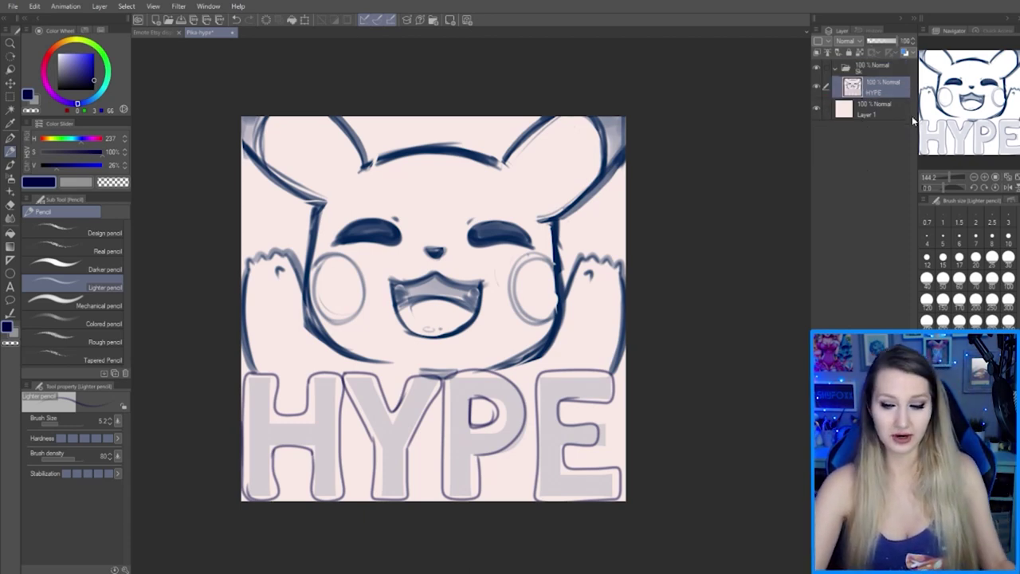
Add a new vector layer above the merged sketch, choose the G-pen in black, and lower the sketch layer's opacity to 23%
{"action": "left_click", "coordinate": [901, 69]}
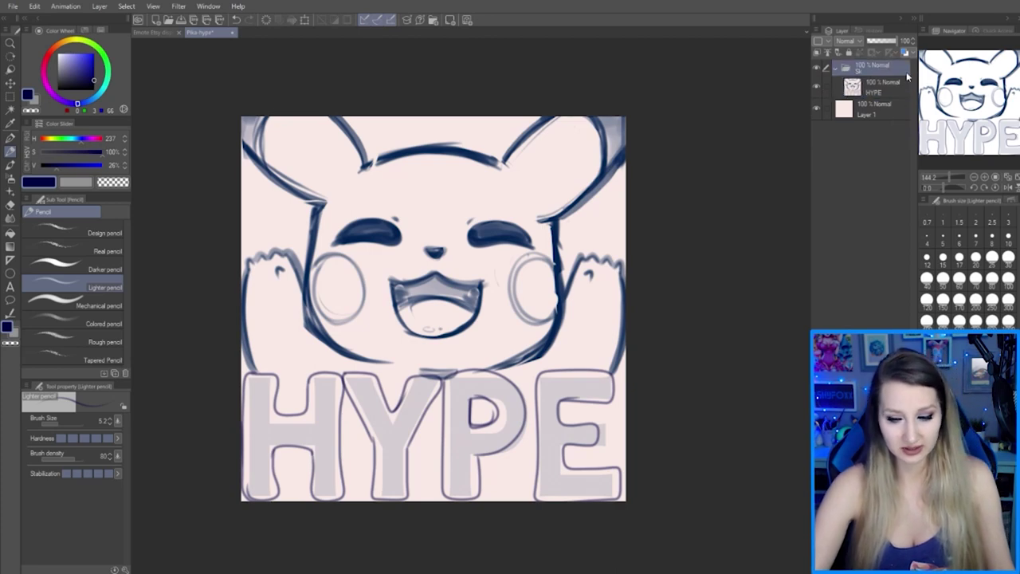
{"action": "key", "text": "ctrl+shift+n"}
{"action": "key", "text": "p"}
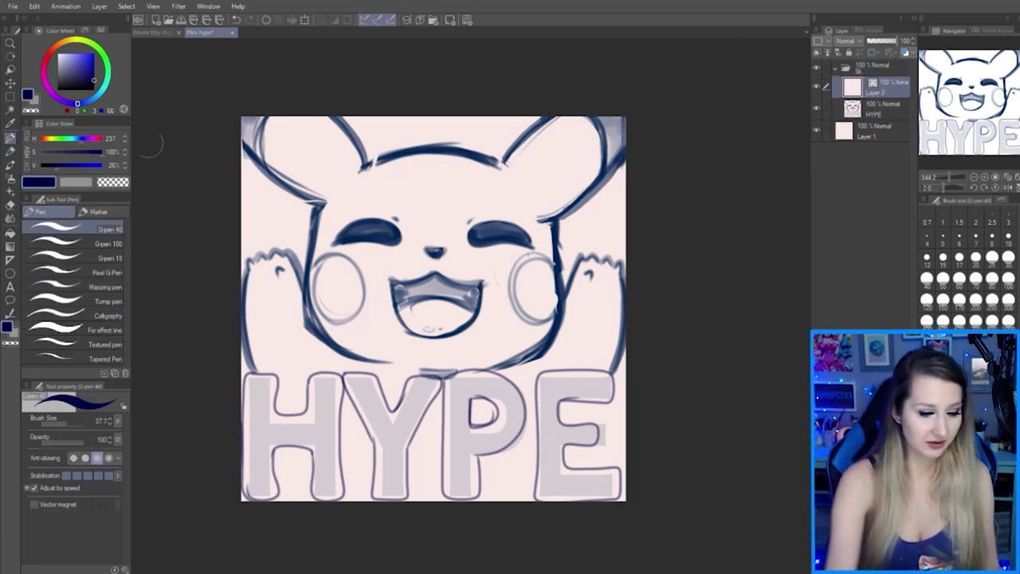
{"action": "left_click", "coordinate": [897, 104]}
{"action": "left_click_drag", "start_coordinate": [882, 40], "coordinate": [875, 41]}
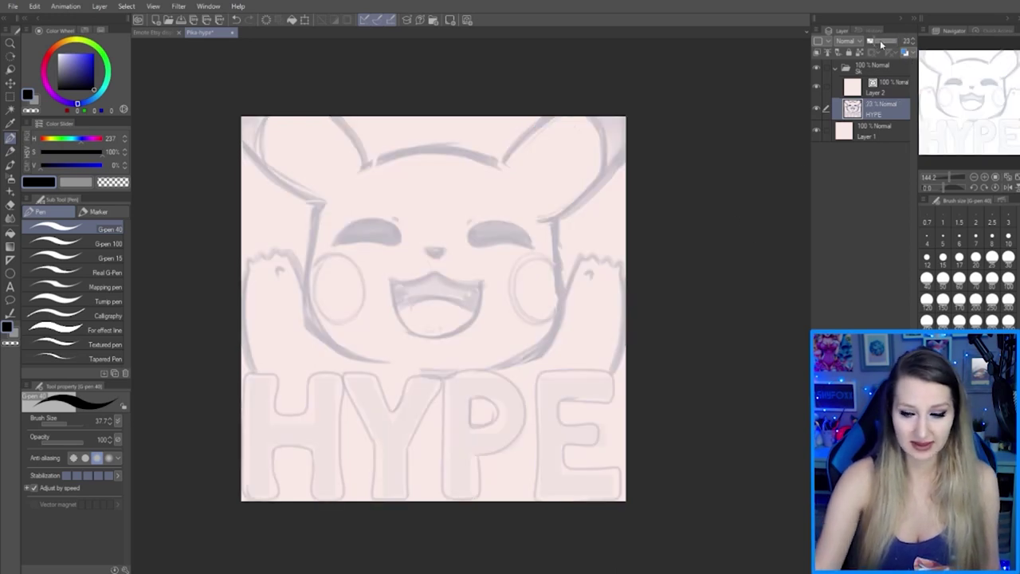
Raise the sketch layer's opacity to 32% and ink Pikachu's head, ears, face and arms over it with the G-pen at size 5
{"action": "left_click", "coordinate": [877, 41]}
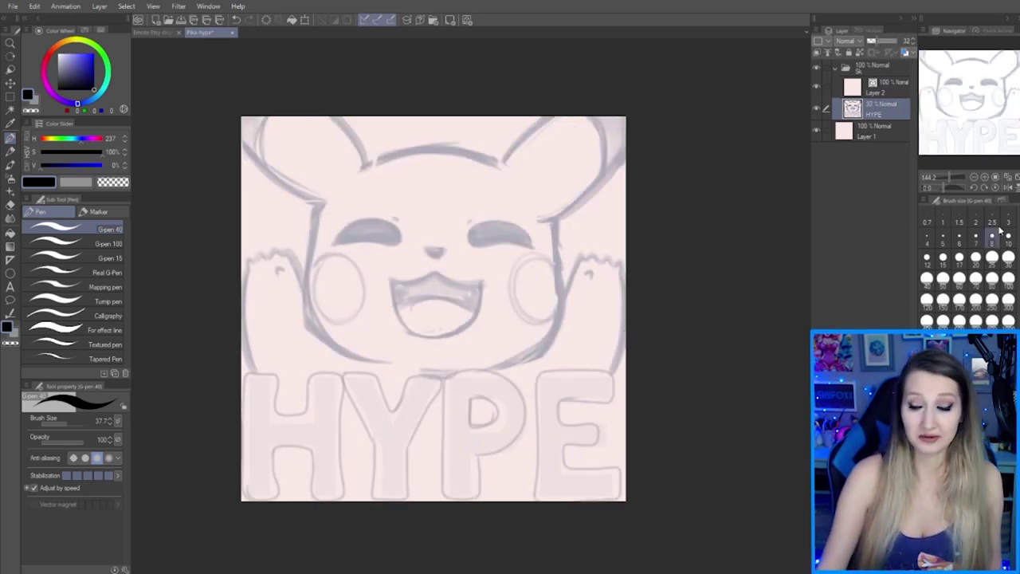
{"action": "left_click", "coordinate": [943, 238]}
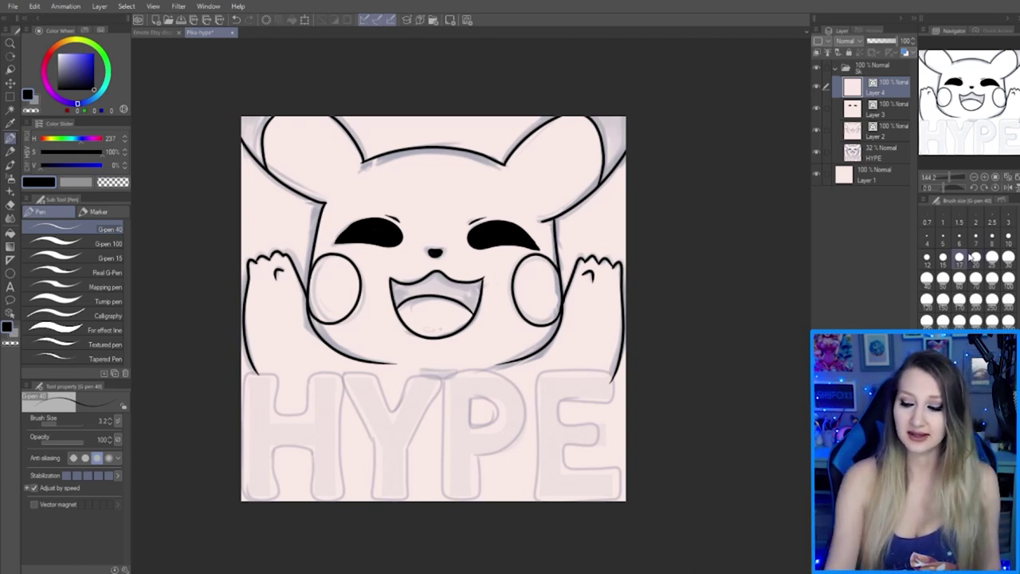
Ink bold outlines around the HYPE letters on Layer 4 with the G-pen at size 10
{"action": "left_click", "coordinate": [1009, 236]}
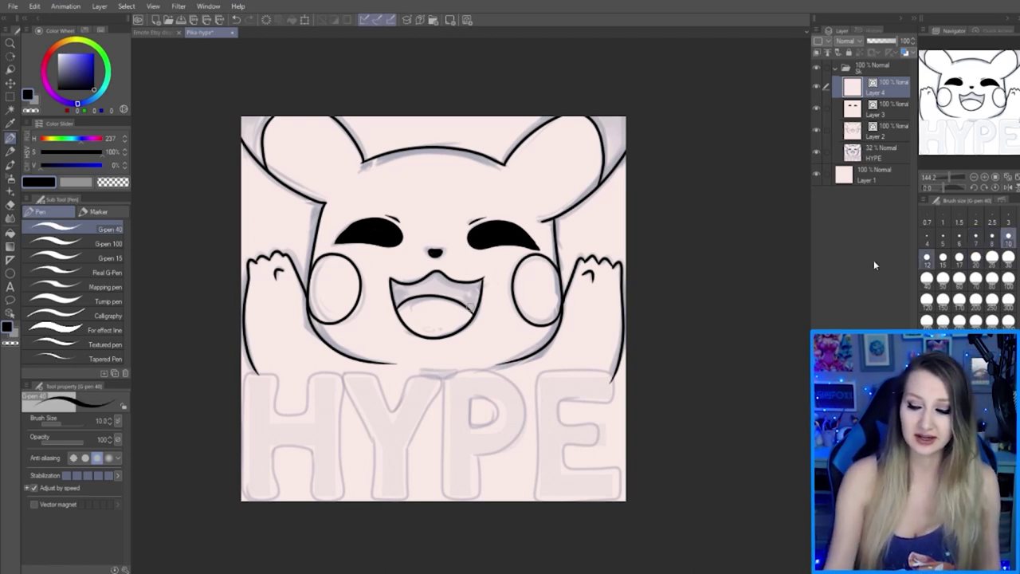
{"action": "mouse_move", "coordinate": [244, 492]}
{"action": "left_mouse_down"}
{"action": "mouse_move", "coordinate": [244, 383]}
{"action": "mouse_move", "coordinate": [265, 369]}
{"action": "mouse_move", "coordinate": [276, 373]}
{"action": "mouse_move", "coordinate": [285, 411]}
{"action": "mouse_move", "coordinate": [303, 409]}
{"action": "mouse_move", "coordinate": [312, 375]}
{"action": "mouse_move", "coordinate": [342, 381]}
{"action": "mouse_move", "coordinate": [340, 501]}
{"action": "left_mouse_up"}
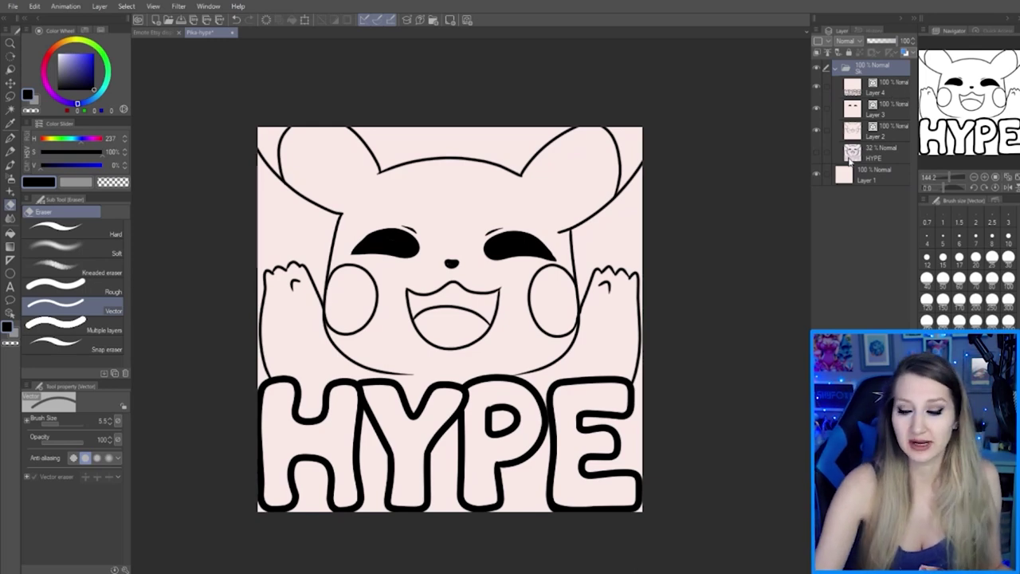
Move the hidden HYPE sketch layer out of the Sk folder to sit directly above Layer 1
{"action": "left_click", "coordinate": [817, 156]}
{"action": "left_click", "coordinate": [817, 156]}
{"action": "left_click_drag", "start_coordinate": [879, 155], "coordinate": [885, 169]}
Hide and reshow Layers 2, 3 and 4 one at a time to examine what line art each holds
{"action": "left_click", "coordinate": [816, 129]}
{"action": "left_click", "coordinate": [816, 130]}
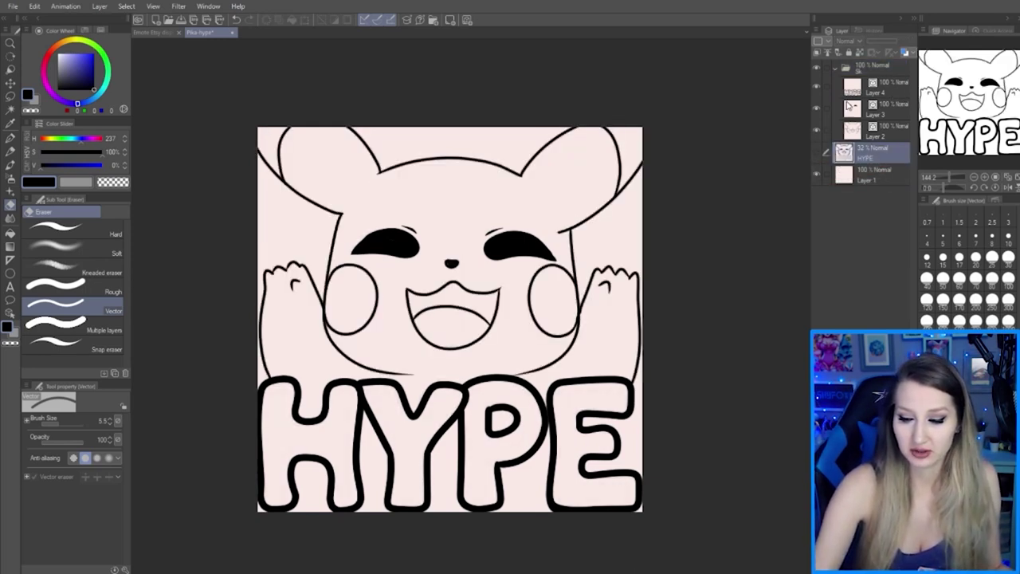
{"action": "left_click", "coordinate": [817, 109]}
{"action": "left_click", "coordinate": [817, 109]}
{"action": "left_click", "coordinate": [818, 86]}
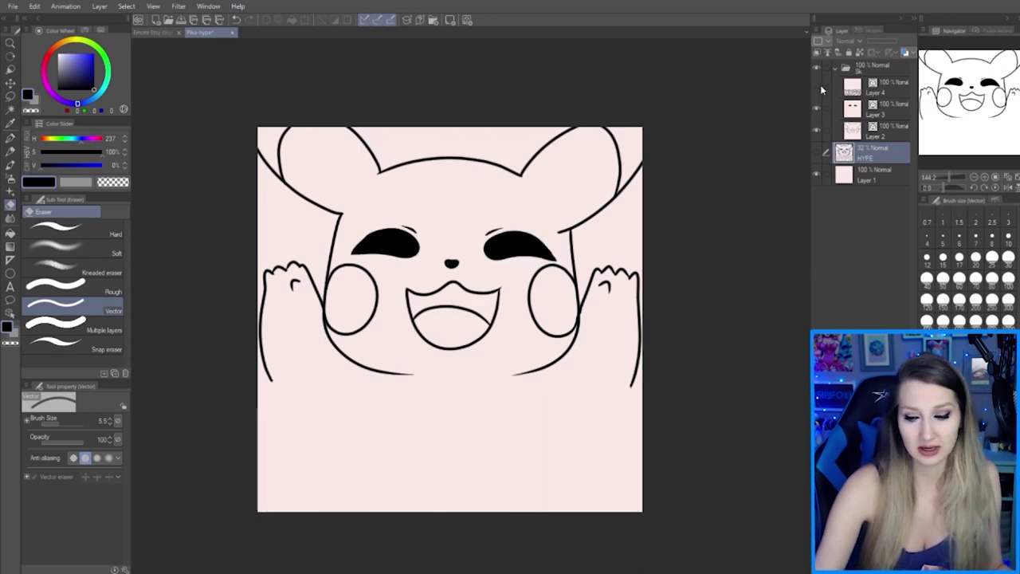
{"action": "left_click", "coordinate": [817, 86]}
Set the Sk folder as the reference layer and create a folder with a new raster layer beneath the line art
{"action": "left_click", "coordinate": [830, 68]}
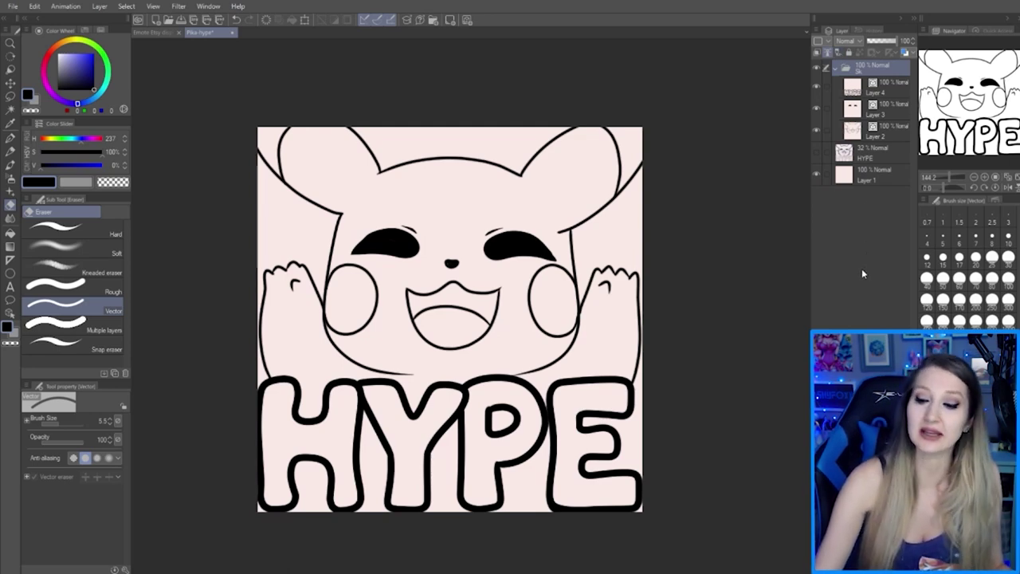
{"action": "left_click", "coordinate": [879, 159]}
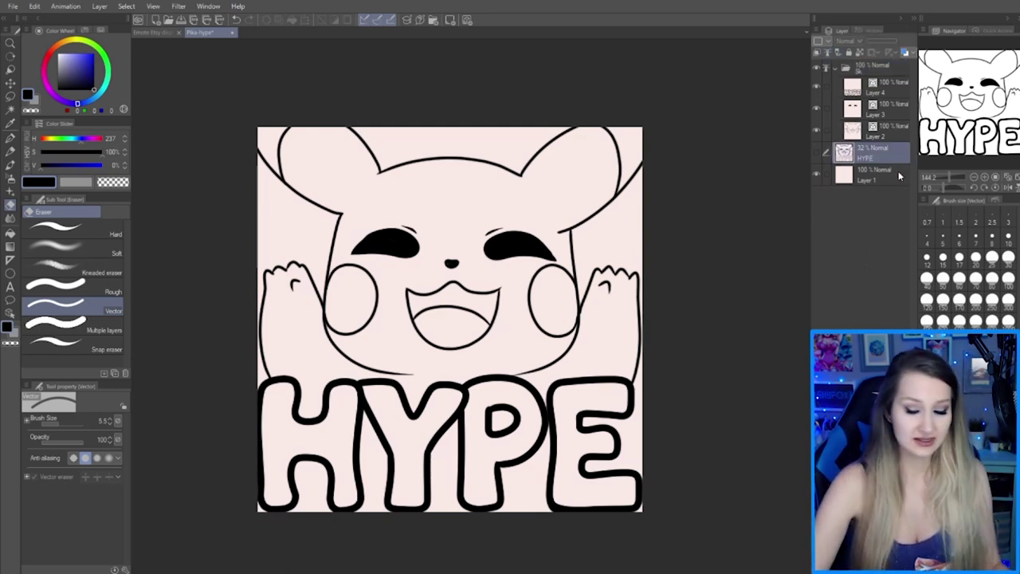
{"action": "key", "text": "ctrl+g"}
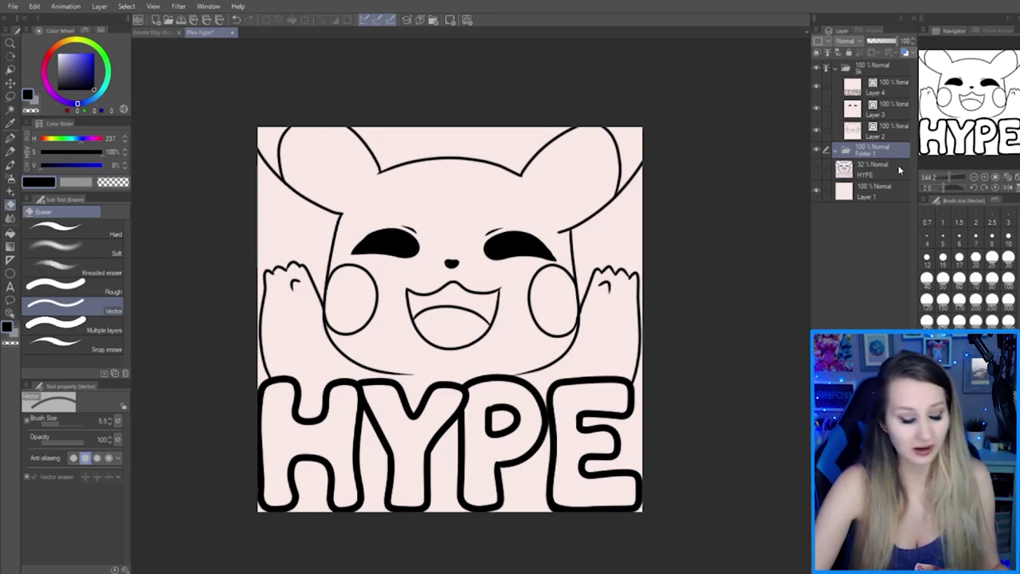
{"action": "key", "text": "ctrl+shift+n"}
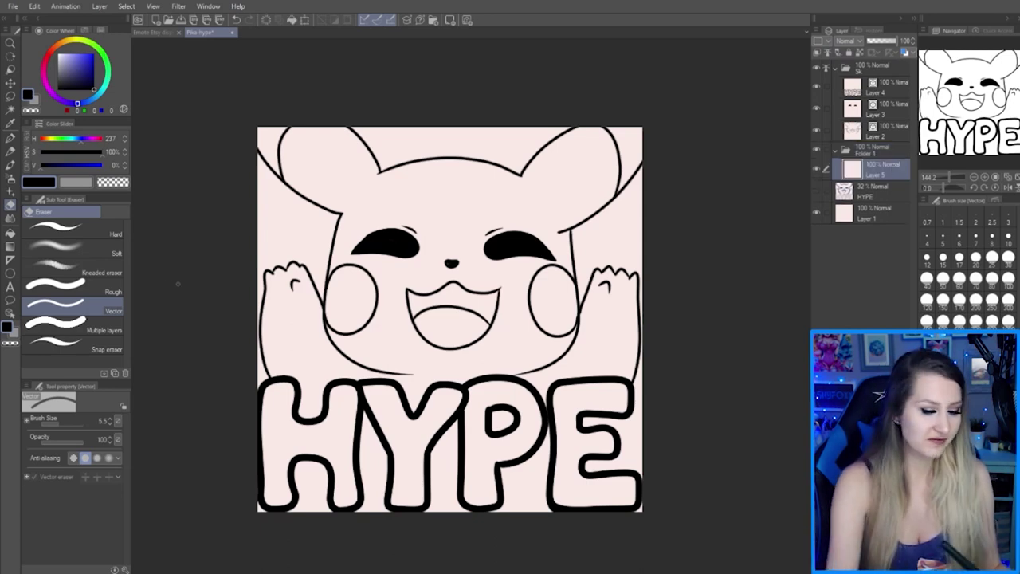
Sample Pikachu's yellow from an emote in the Emote Etsy display file and ready the Fill tool in the Pika-hype file
{"action": "left_click", "coordinate": [155, 32]}
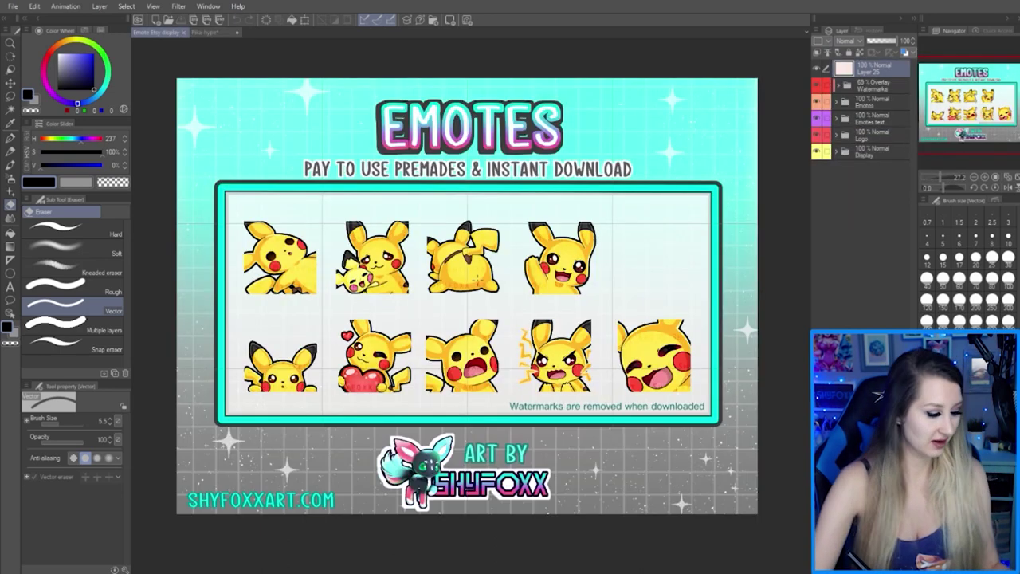
{"action": "key", "text": "i"}
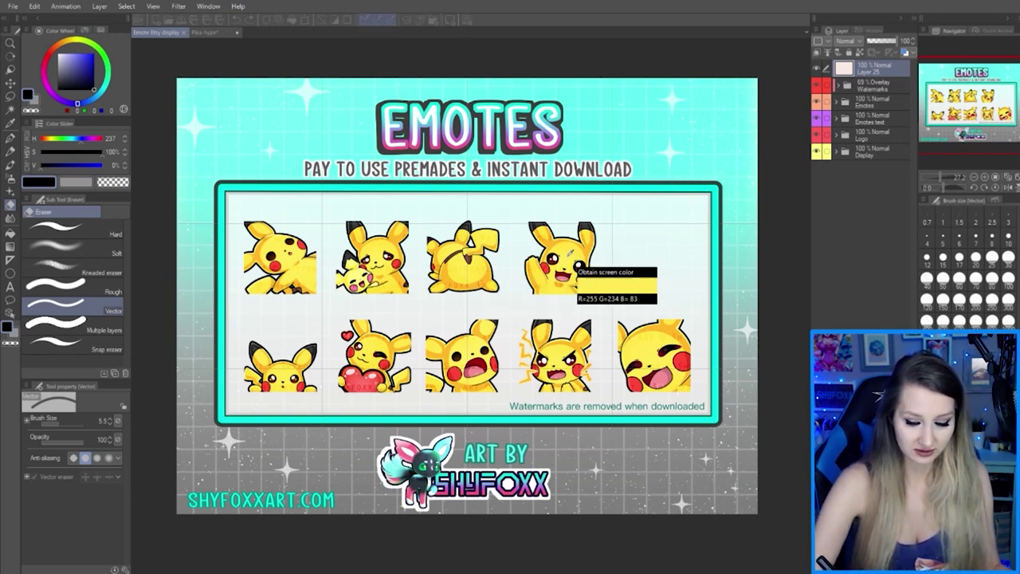
{"action": "key", "text": "Escape"}
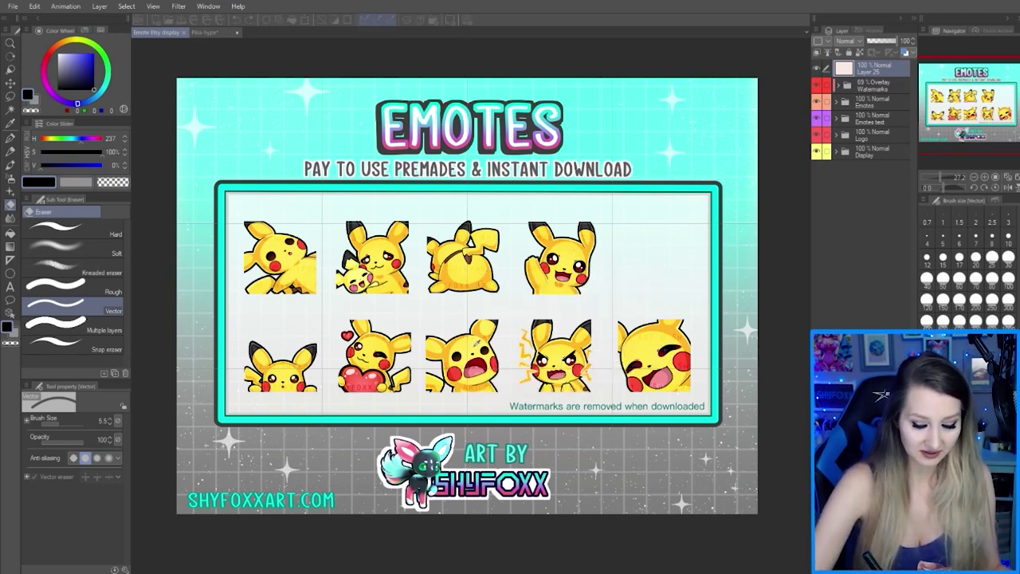
{"action": "left_click", "coordinate": [475, 342], "text": "alt"}
{"action": "left_click", "coordinate": [204, 32]}
{"action": "key", "text": "g"}
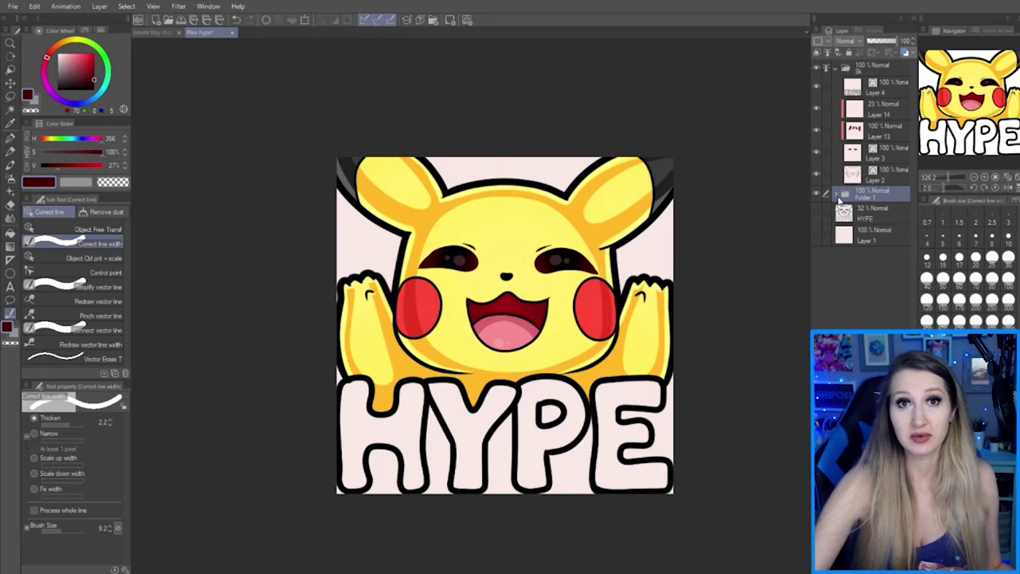
Hide and reshow the Pikachu colour folder to compare, and create a second folder containing a new layer above it
{"action": "left_click", "coordinate": [818, 194]}
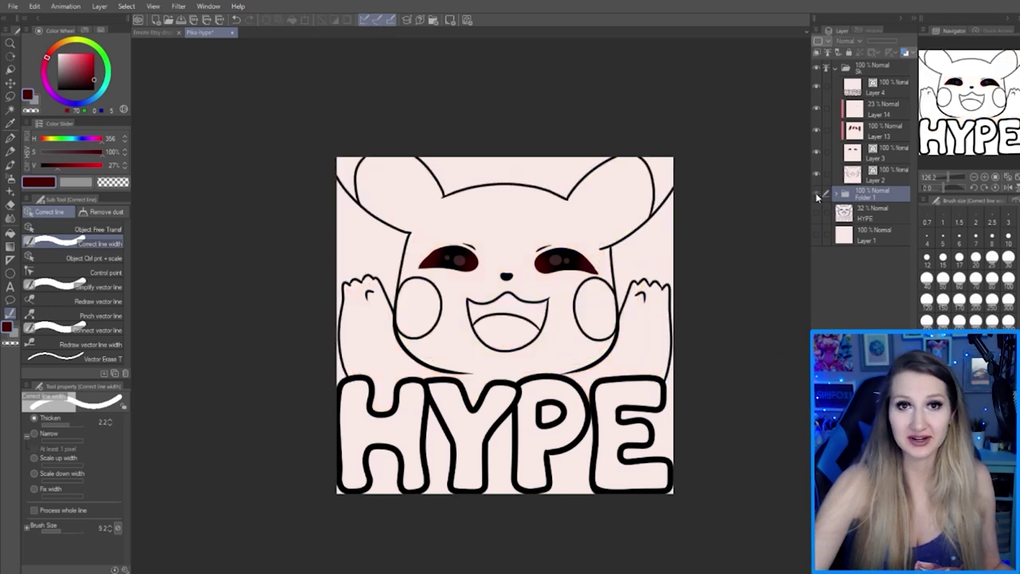
{"action": "left_click", "coordinate": [817, 195]}
{"action": "left_click", "coordinate": [885, 212]}
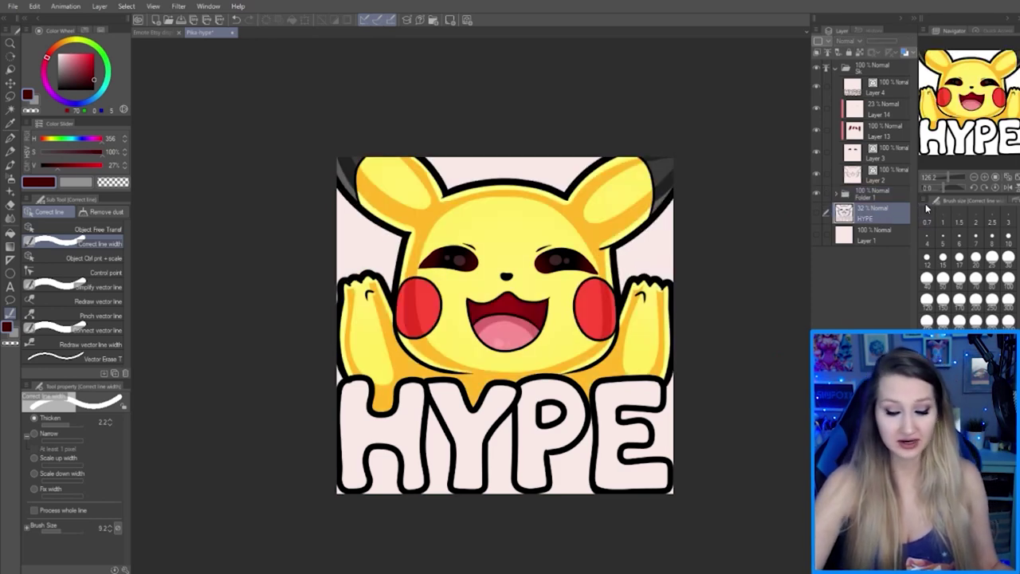
{"action": "key", "text": "ctrl+g"}
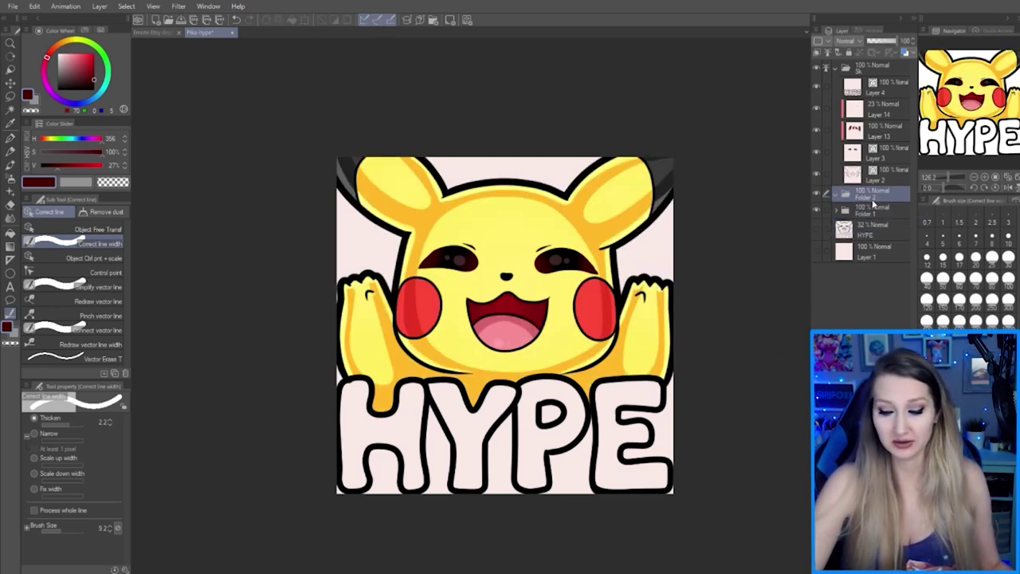
{"action": "key", "text": "ctrl+shift+n"}
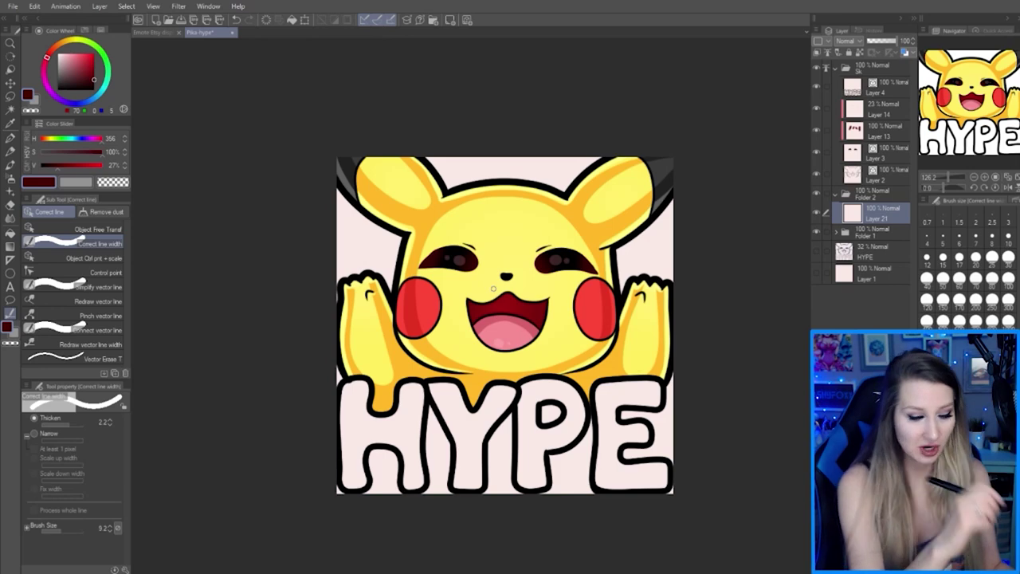
Fill the letters H, Y, P and E with orange (RGB 255, 112, 42) on the new layer
{"action": "left_click", "coordinate": [54, 47]}
{"action": "left_click", "coordinate": [90, 50]}
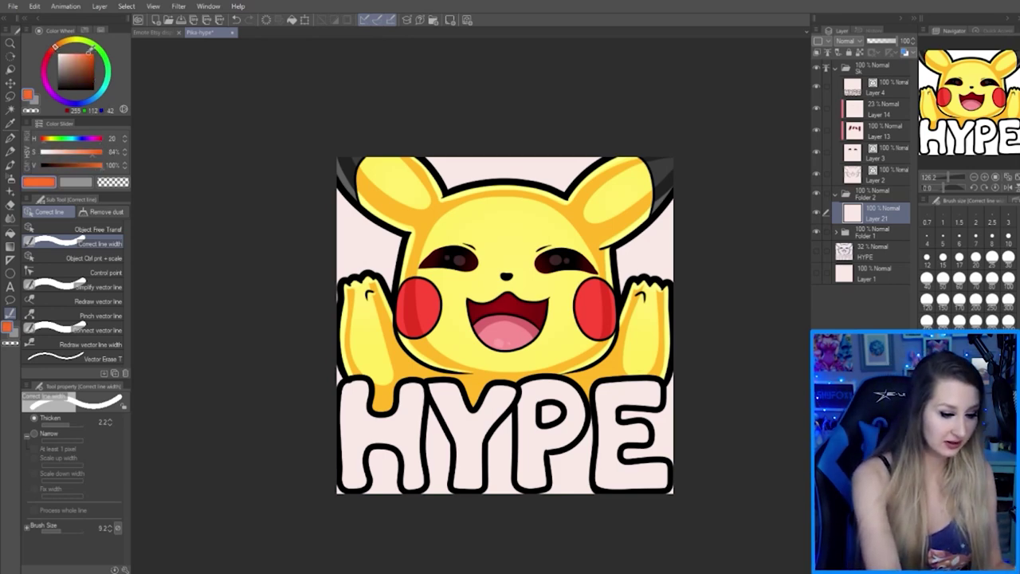
{"action": "key", "text": "g"}
{"action": "left_click", "coordinate": [405, 408]}
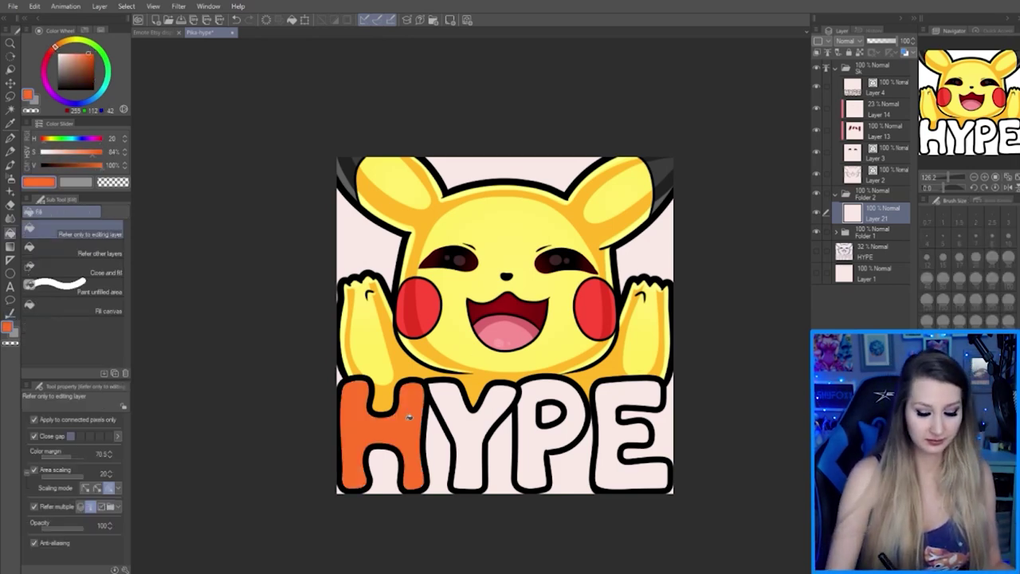
{"action": "left_click", "coordinate": [480, 423]}
{"action": "left_click", "coordinate": [534, 438]}
{"action": "left_click", "coordinate": [620, 423]}
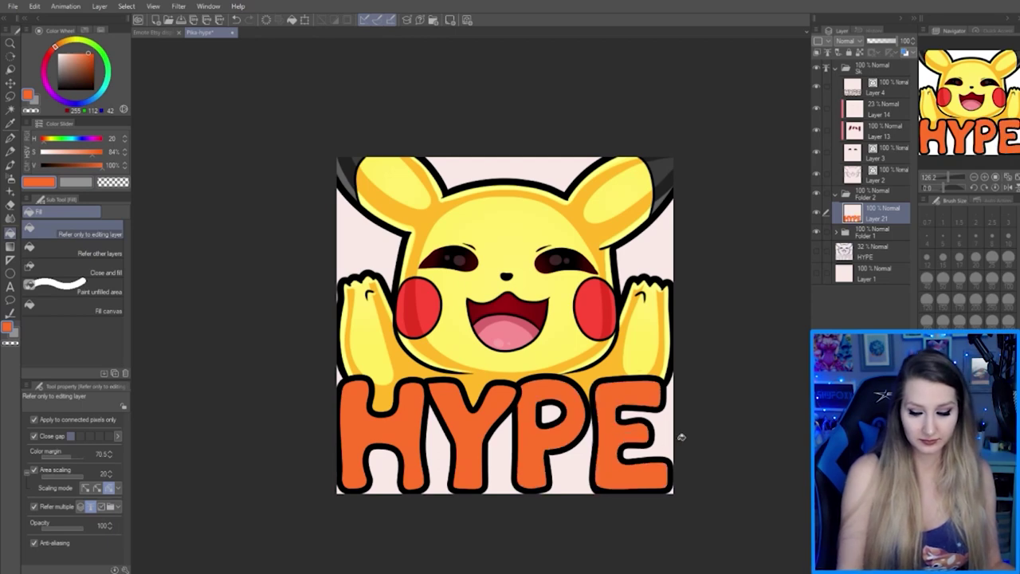
Airbrush lighter orange (RGB 255, 163, 42) across the letters' upper part with Soft 100 on a new clipped layer
{"action": "left_click", "coordinate": [62, 46]}
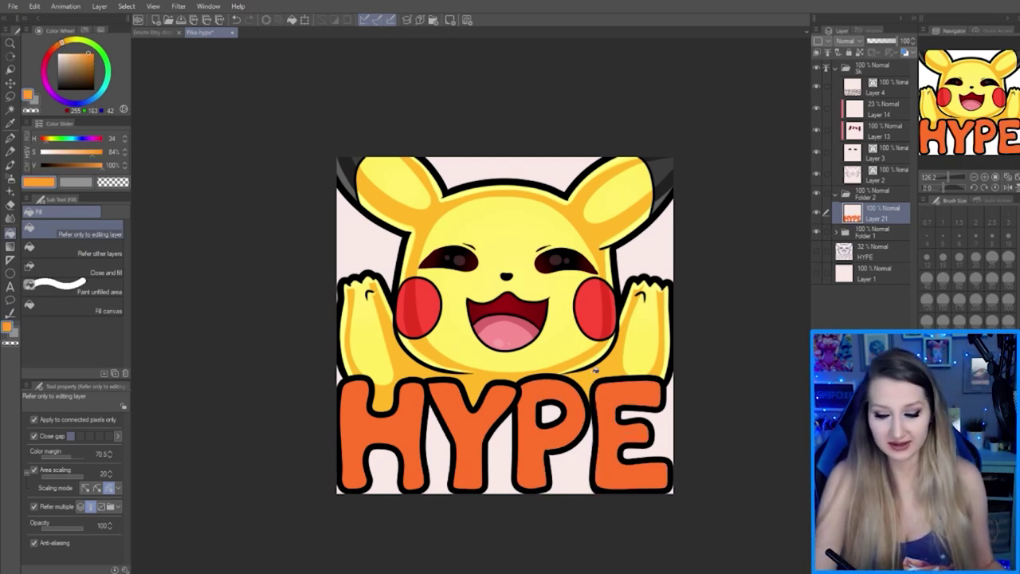
{"action": "key", "text": "ctrl+shift+n"}
{"action": "key", "text": "b"}
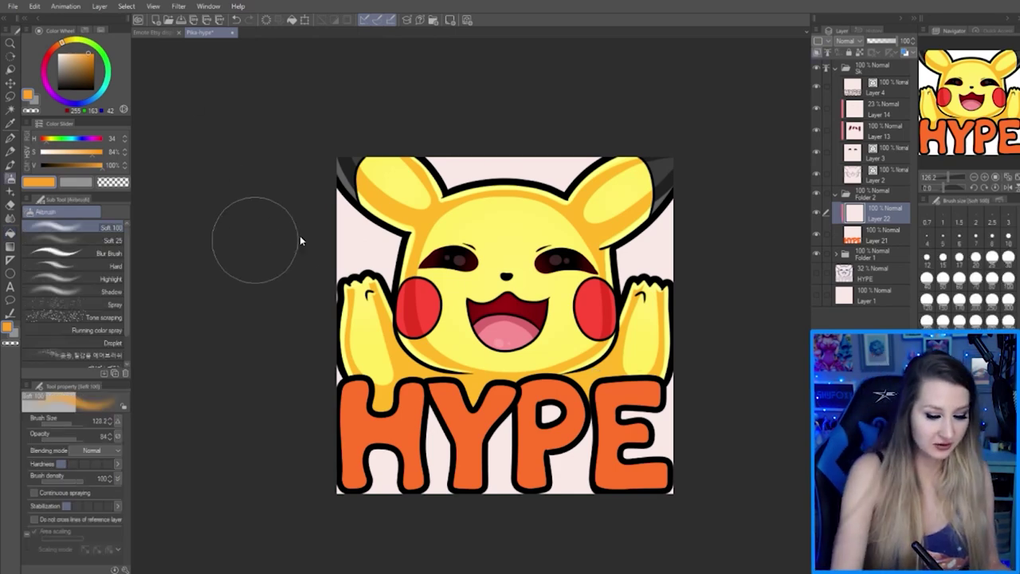
{"action": "left_click_drag", "start_coordinate": [447, 367], "coordinate": [678, 367]}
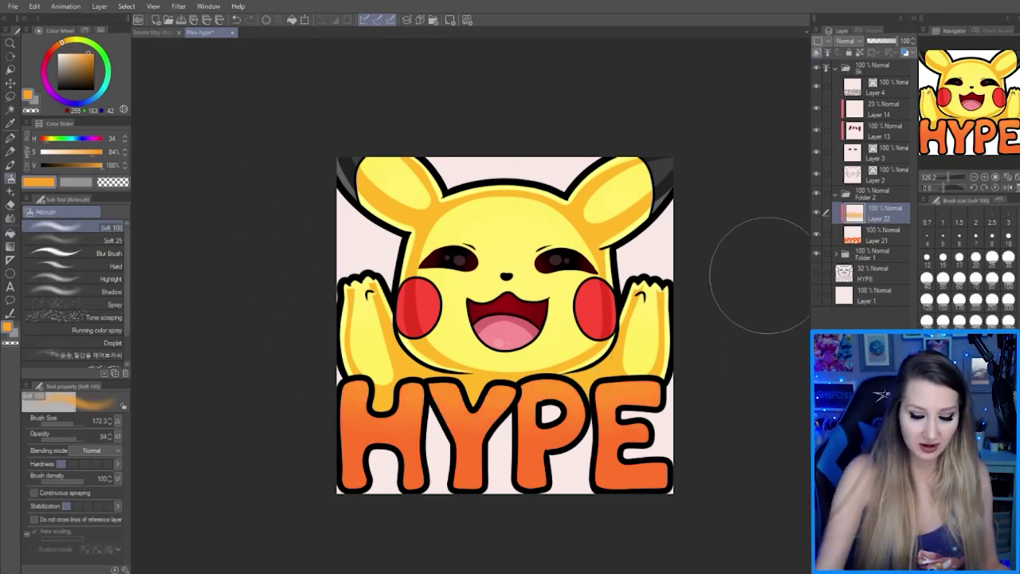
Airbrush red (RGB 255, 34, 0) across the lower part of the HYPE letters on the same clipped layer
{"action": "left_click", "coordinate": [51, 54]}
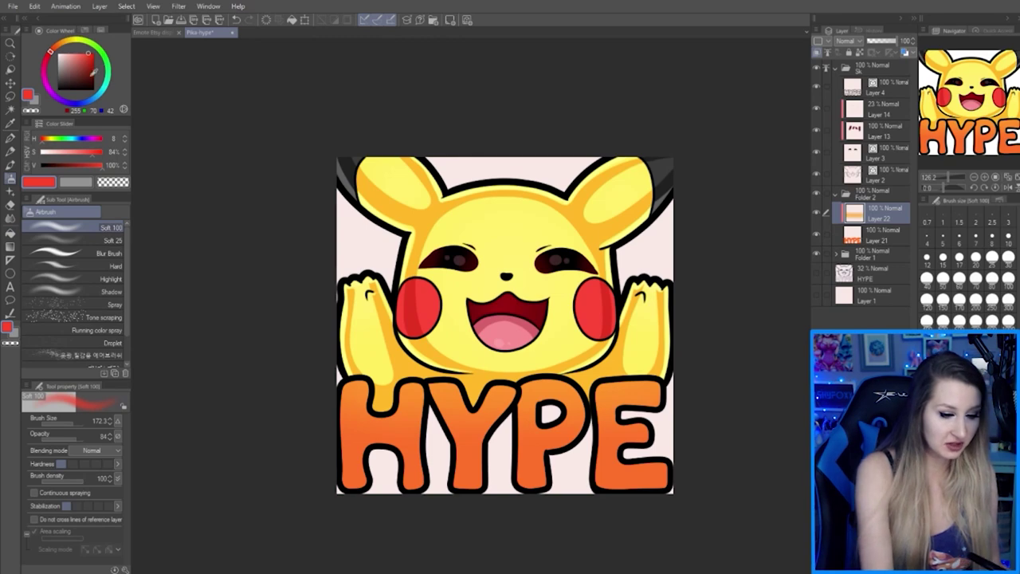
{"action": "left_click", "coordinate": [92, 54]}
{"action": "mouse_move", "coordinate": [300, 489]}
{"action": "left_mouse_down"}
{"action": "mouse_move", "coordinate": [380, 512]}
{"action": "mouse_move", "coordinate": [799, 505]}
{"action": "left_mouse_up"}
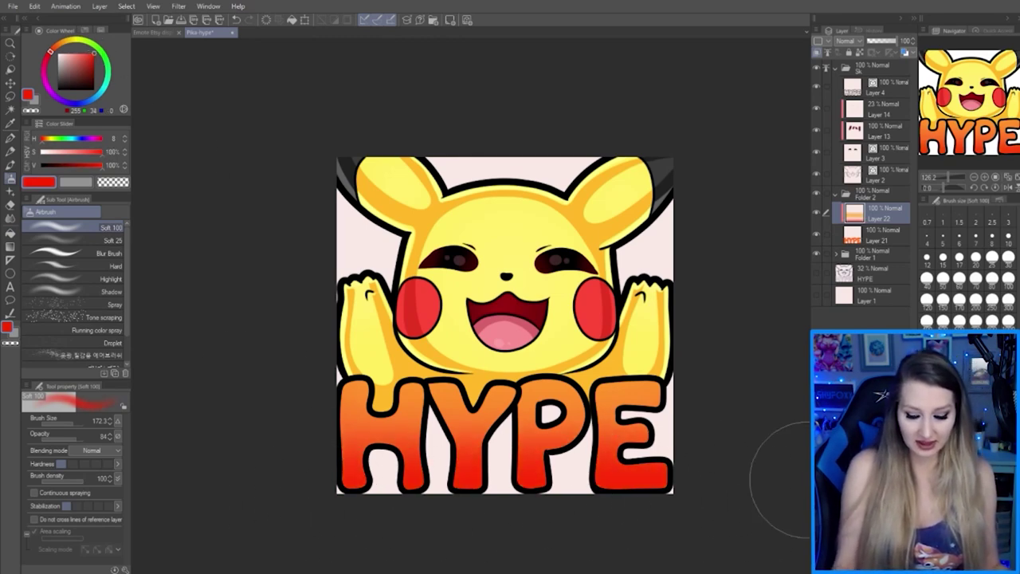
Add a clipped layer in Add (Glow) mode above the gradient and choose the Opaque watercolor brush in light pink (RGB 255, 203, 195)
{"action": "key", "text": "ctrl+shift+n"}
{"action": "key", "text": "ctrl+alt+0"}
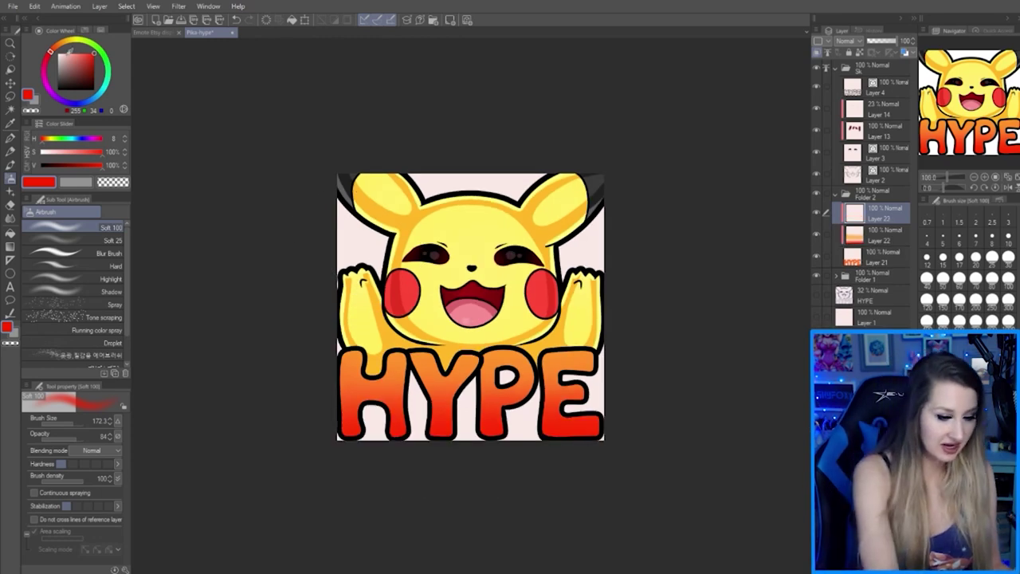
{"action": "key", "text": "b"}
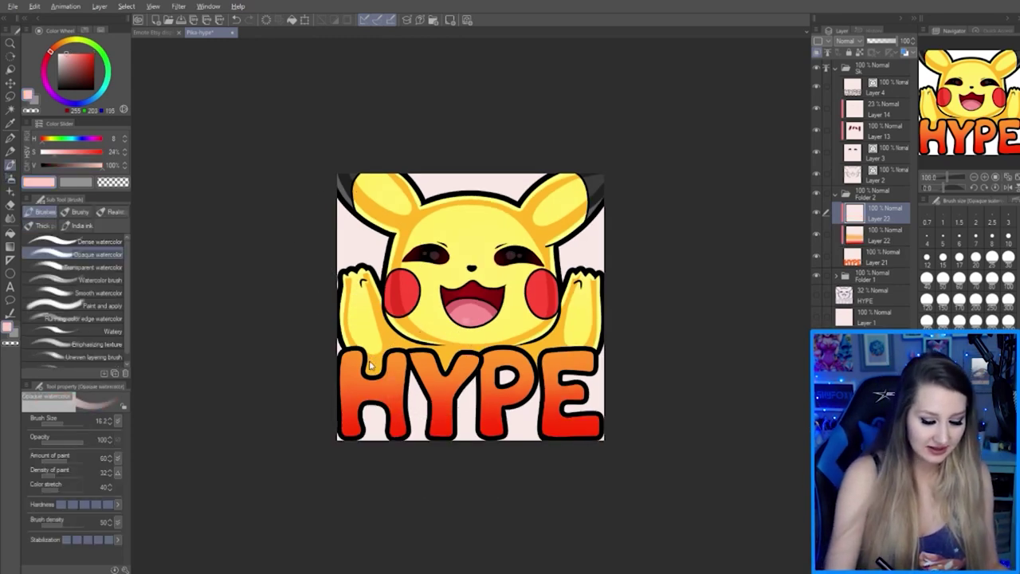
{"action": "scroll", "coordinate": [510, 335], "scroll_direction": "up", "scroll_amount": 4}
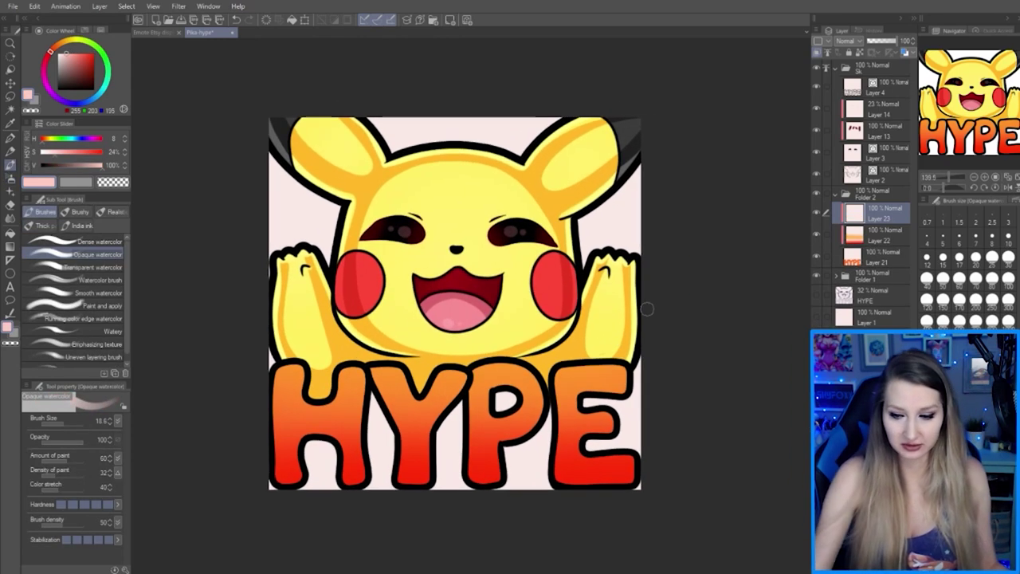
{"action": "left_click", "coordinate": [847, 41]}
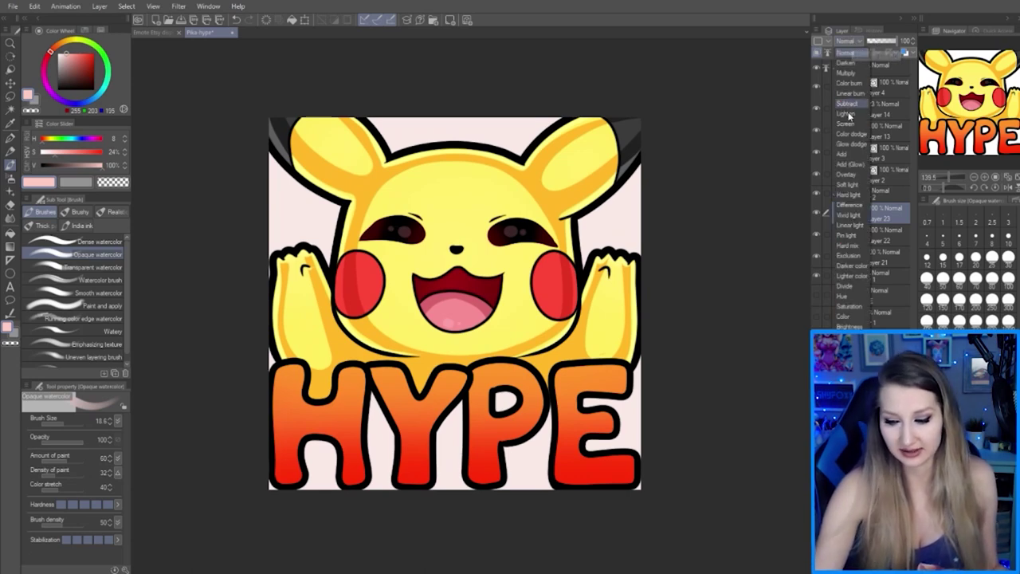
{"action": "left_click", "coordinate": [857, 164]}
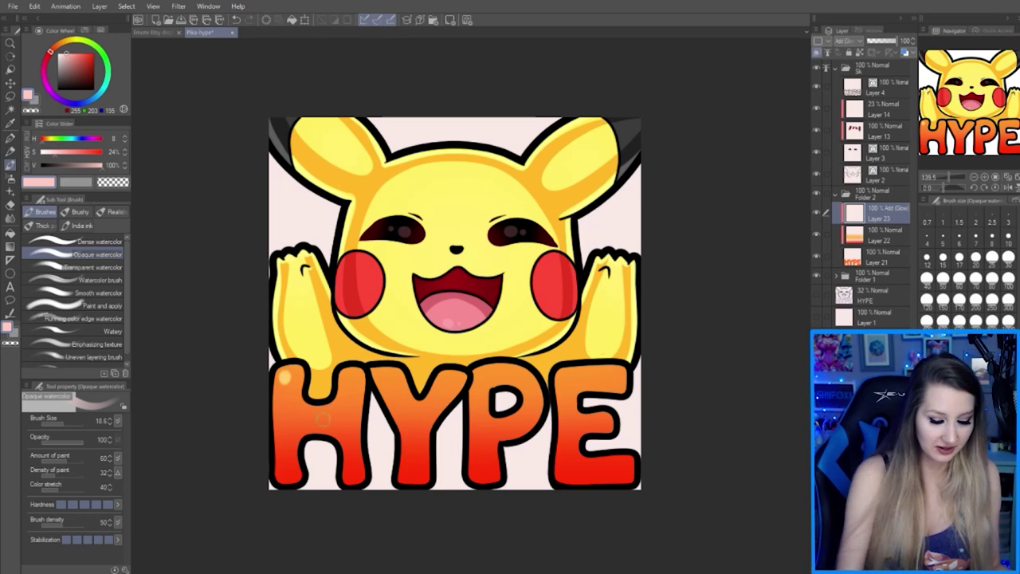
Paint glossy highlights along the strokes of the letter H, reducing the brush size to 14 after its first stem
{"action": "left_click_drag", "start_coordinate": [283, 389], "coordinate": [284, 474]}
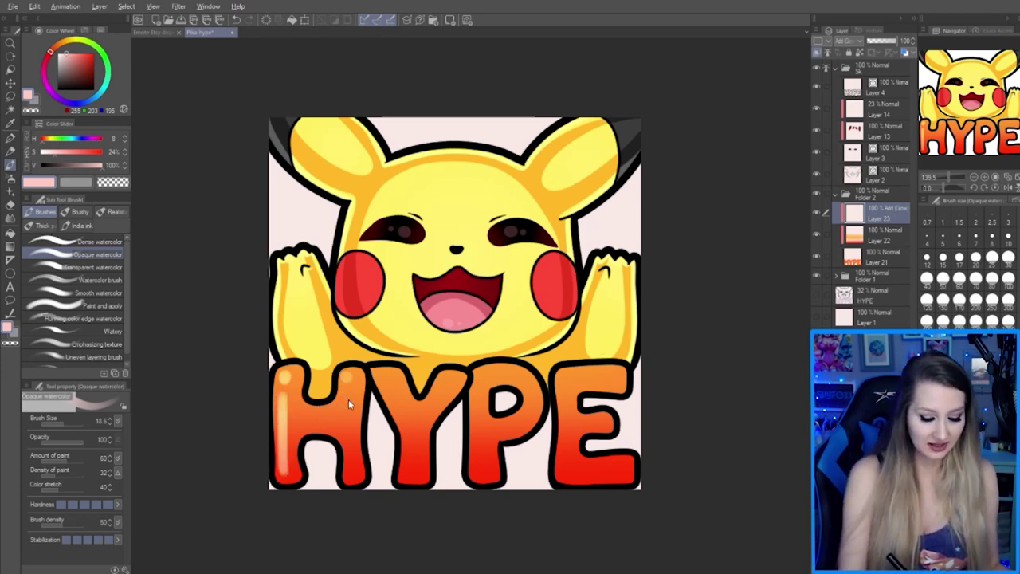
{"action": "key", "text": "bracketleft"}
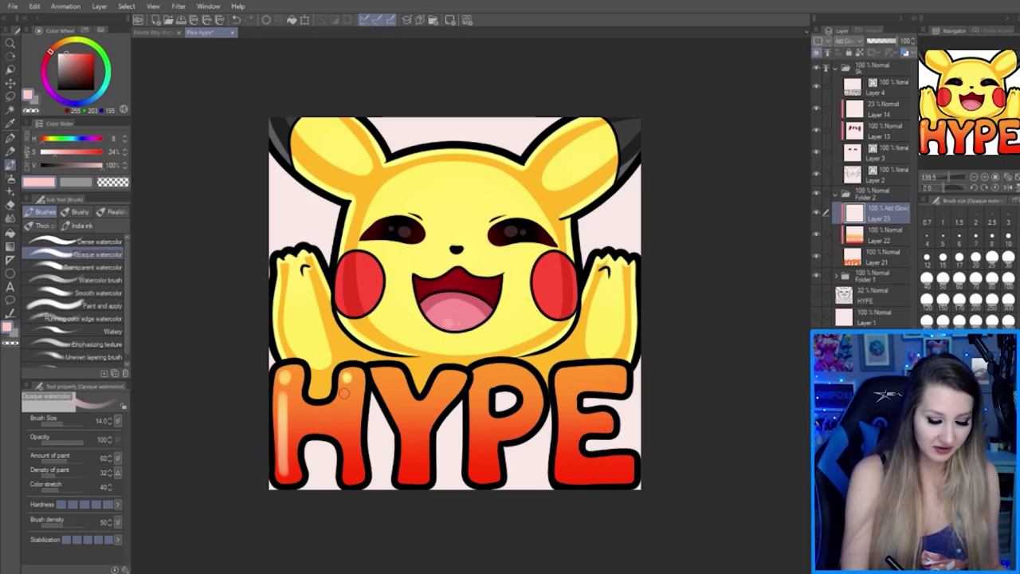
{"action": "left_click_drag", "start_coordinate": [344, 392], "coordinate": [330, 412]}
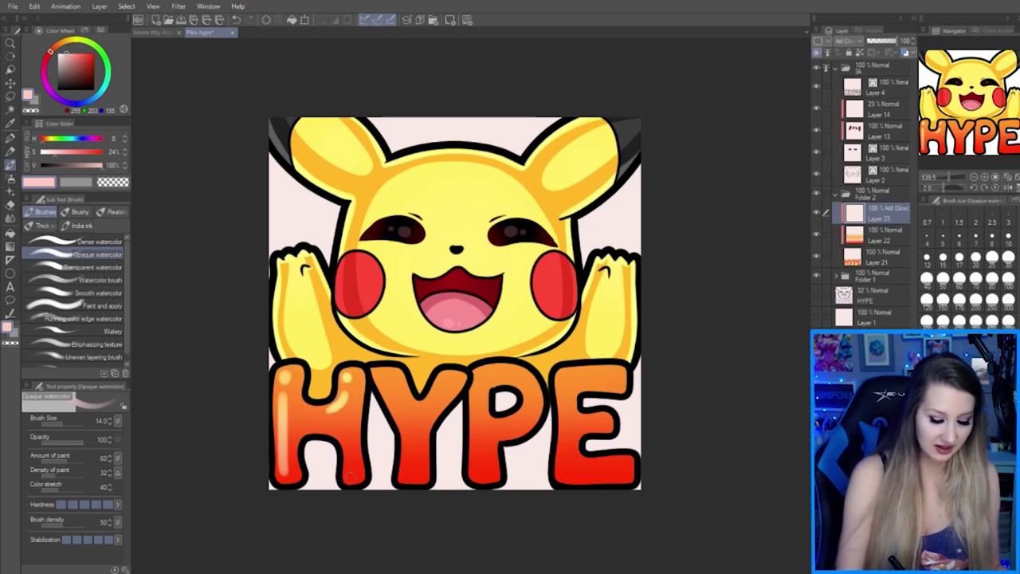
{"action": "mouse_move", "coordinate": [350, 472]}
{"action": "left_mouse_down"}
{"action": "mouse_move", "coordinate": [345, 440]}
{"action": "mouse_move", "coordinate": [329, 428]}
{"action": "mouse_move", "coordinate": [390, 378]}
{"action": "mouse_move", "coordinate": [305, 409]}
{"action": "left_mouse_up"}
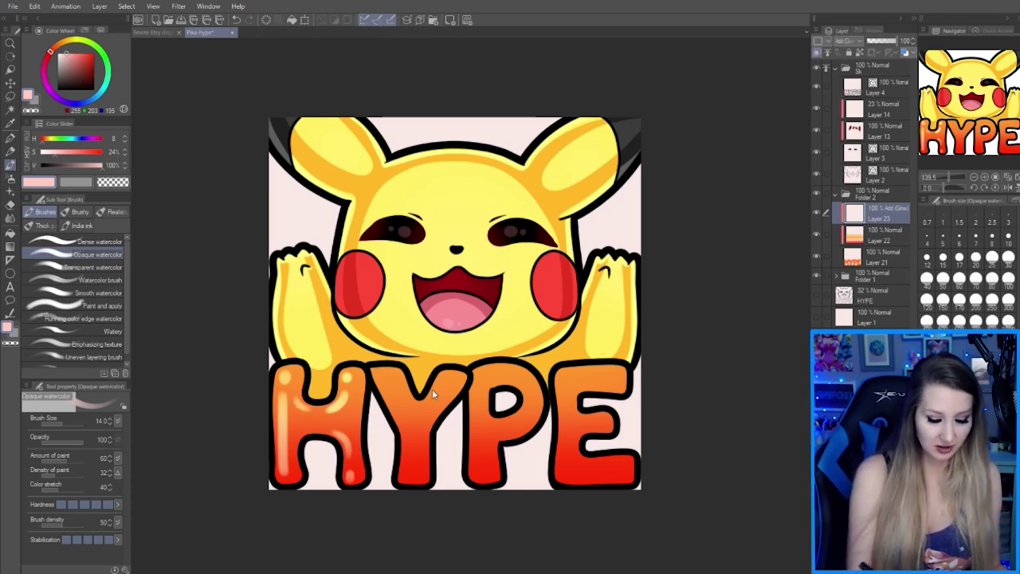
Undo the last highlight strokes on the H and repaint a shorter highlight on its second stem
{"action": "key", "text": "ctrl+z"}
{"action": "key", "text": "ctrl+z"}
{"action": "key", "text": "ctrl+z"}
{"action": "key", "text": "ctrl+z"}
{"action": "key", "text": "ctrl+z"}
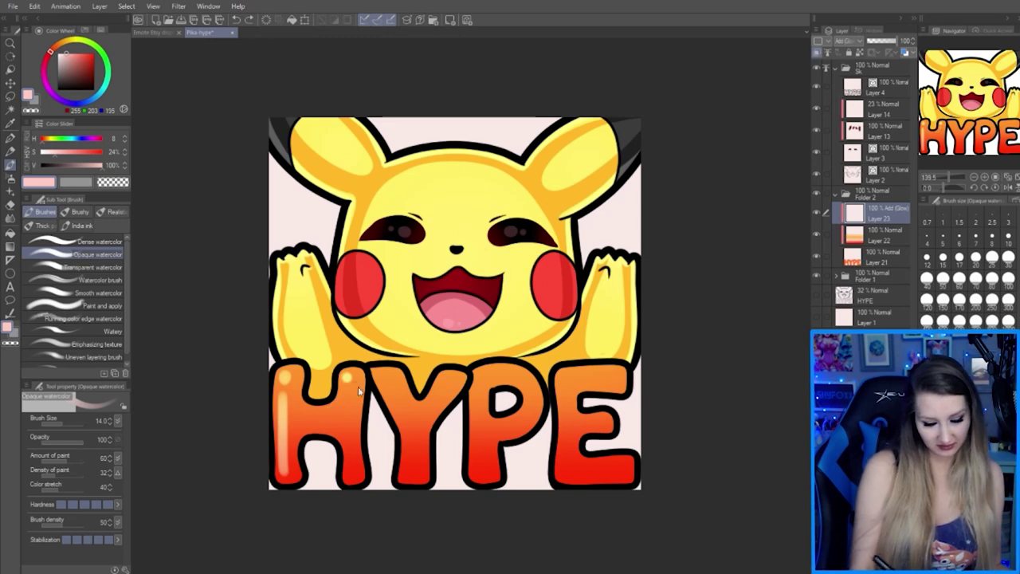
{"action": "left_click_drag", "start_coordinate": [347, 381], "coordinate": [335, 407]}
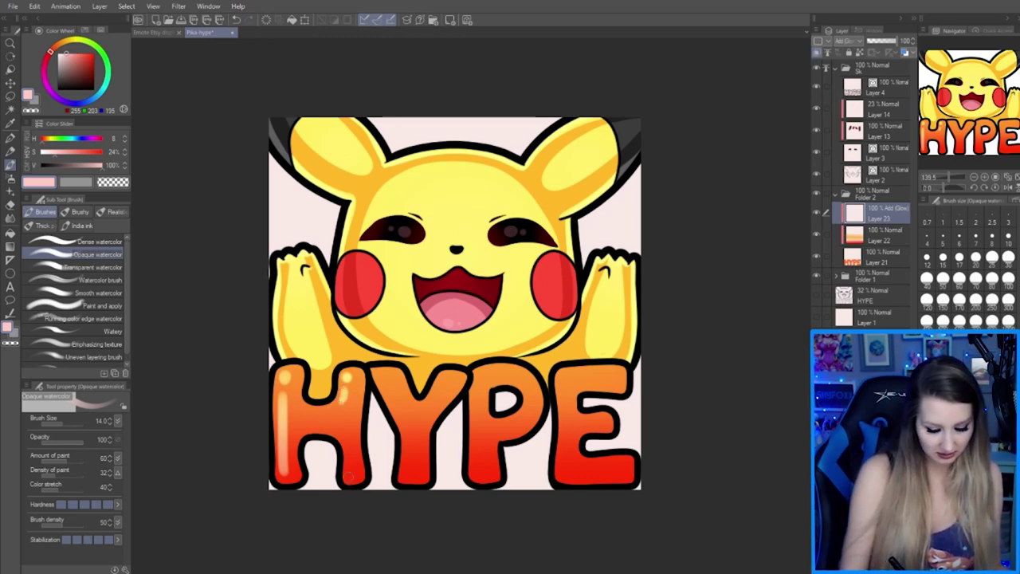
Paint matching light pink glossy highlights along the strokes of the letters Y, P and E
{"action": "left_click_drag", "start_coordinate": [380, 374], "coordinate": [398, 411]}
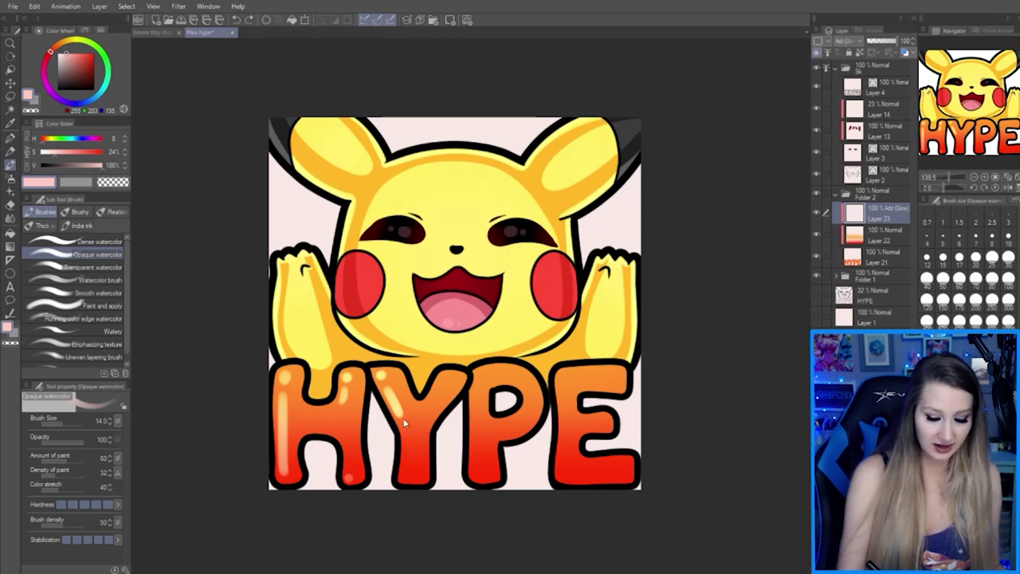
{"action": "left_click_drag", "start_coordinate": [398, 407], "coordinate": [407, 477]}
{"action": "left_click_drag", "start_coordinate": [479, 374], "coordinate": [478, 480]}
{"action": "mouse_move", "coordinate": [495, 371]}
{"action": "left_mouse_down"}
{"action": "mouse_move", "coordinate": [529, 373]}
{"action": "mouse_move", "coordinate": [563, 478]}
{"action": "left_mouse_up"}
{"action": "left_click_drag", "start_coordinate": [598, 418], "coordinate": [607, 417]}
{"action": "left_click_drag", "start_coordinate": [616, 374], "coordinate": [623, 368]}
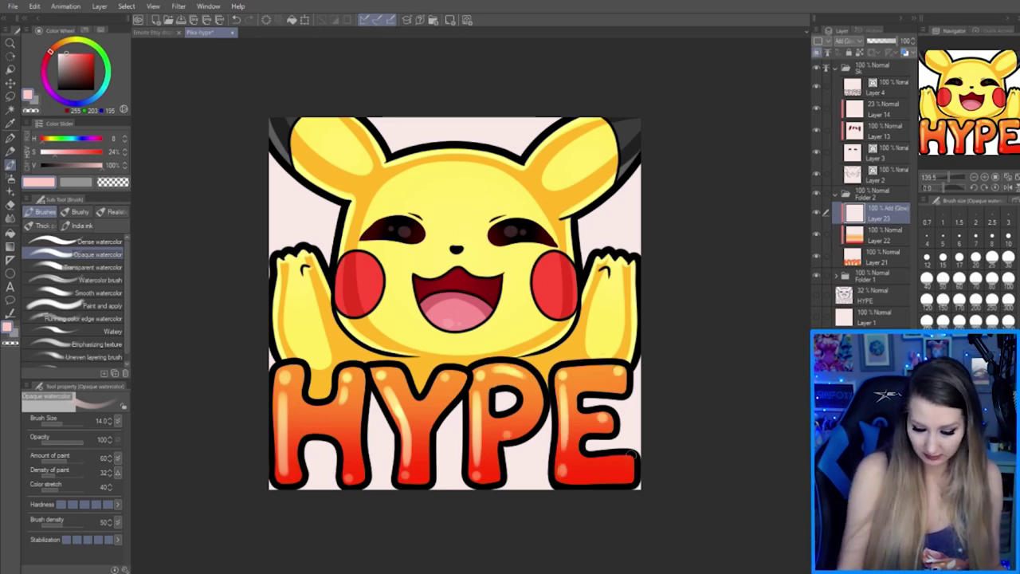
{"action": "left_click_drag", "start_coordinate": [596, 461], "coordinate": [621, 459]}
Add a clipped Multiply layer between the highlights and the gradient, with muted red (RGB 193, 77, 60) as the painting colour
{"action": "key", "text": "ctrl+shift+n"}
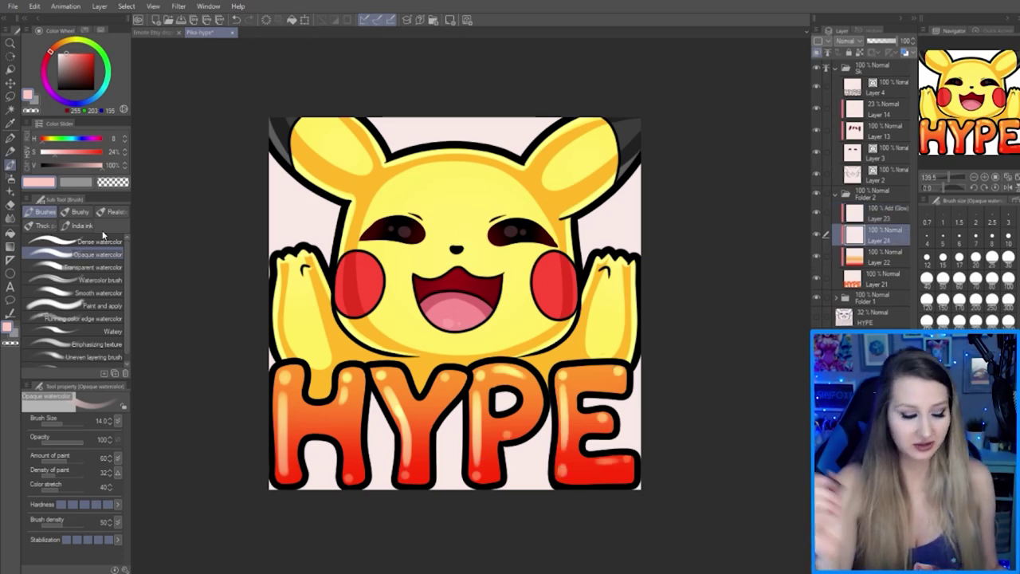
{"action": "left_click", "coordinate": [82, 61]}
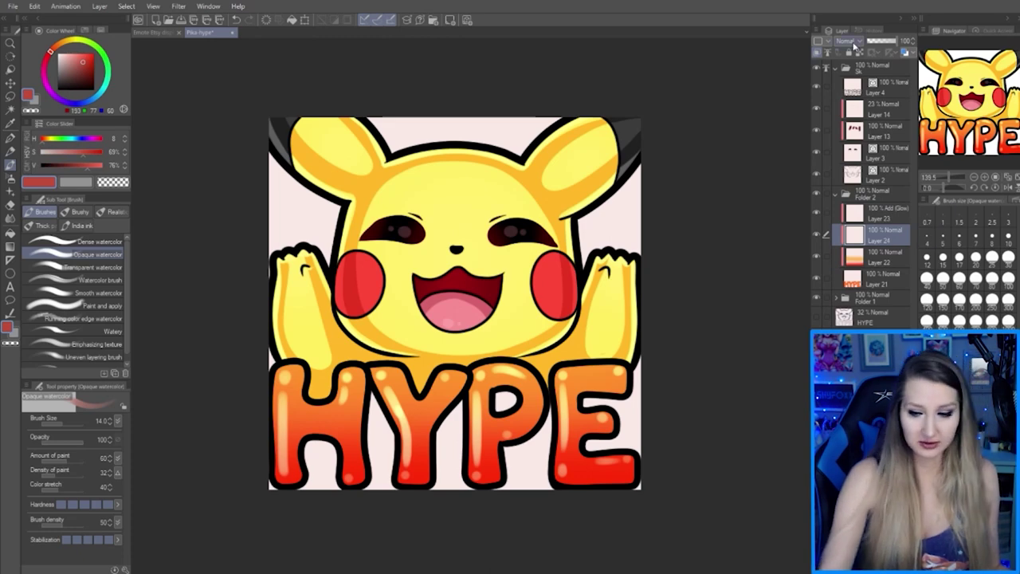
{"action": "left_click", "coordinate": [851, 41]}
{"action": "left_click", "coordinate": [862, 69]}
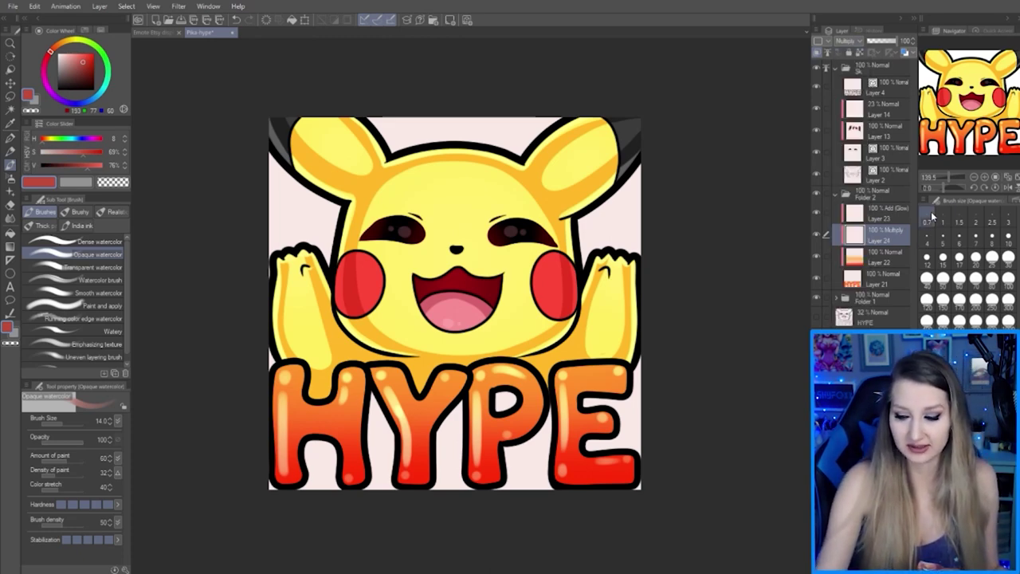
{"action": "left_click", "coordinate": [898, 213]}
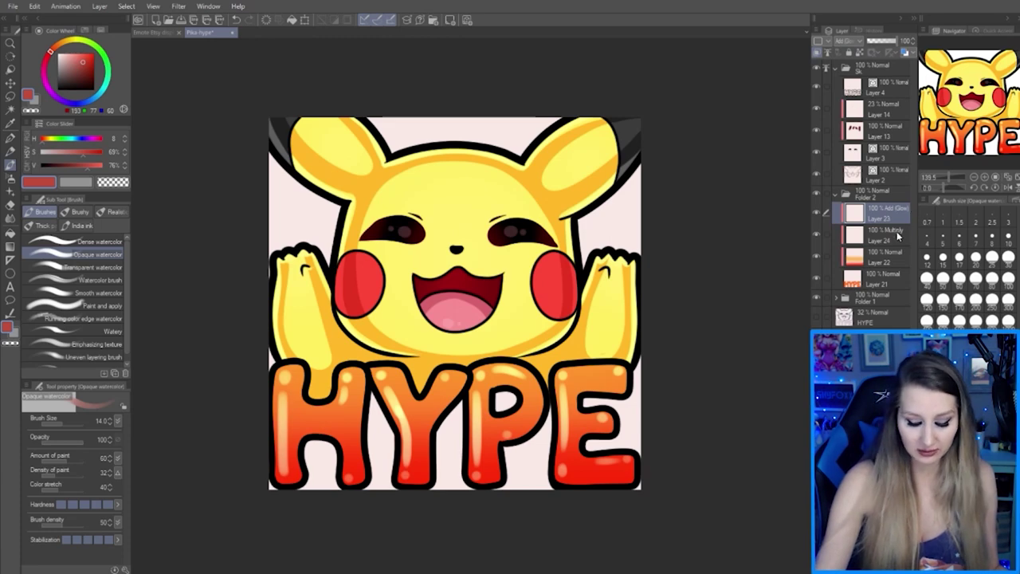
{"action": "left_click", "coordinate": [899, 234]}
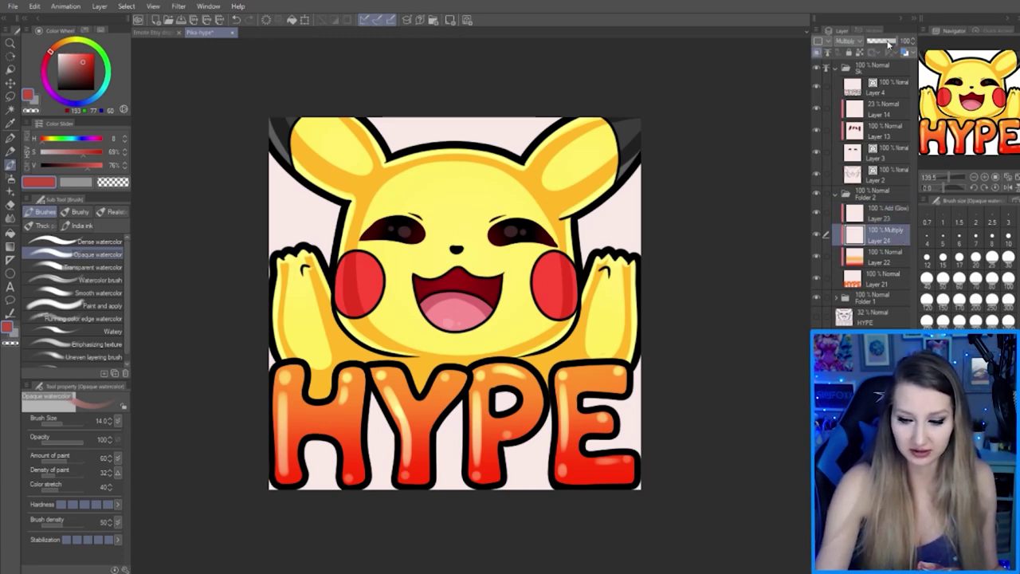
Paint muted red shading along the inner edges of all four HYPE letters on the Multiply layer
{"action": "mouse_move", "coordinate": [363, 368]}
{"action": "left_mouse_down"}
{"action": "mouse_move", "coordinate": [362, 476]}
{"action": "mouse_move", "coordinate": [363, 375]}
{"action": "mouse_move", "coordinate": [361, 462]}
{"action": "mouse_move", "coordinate": [349, 487]}
{"action": "left_mouse_up"}
{"action": "key", "text": "ctrl+z"}
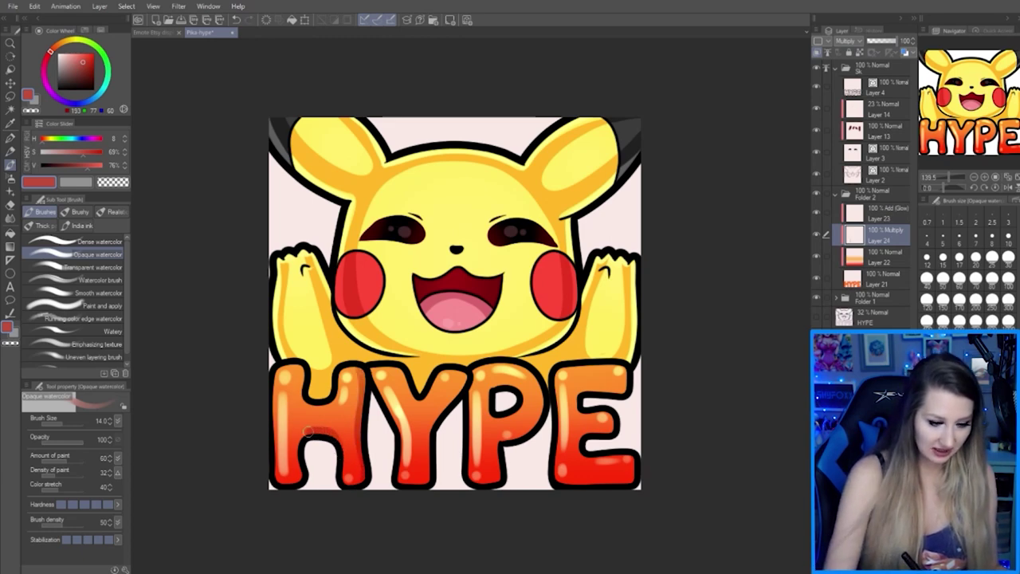
{"action": "left_click_drag", "start_coordinate": [309, 433], "coordinate": [298, 482]}
{"action": "mouse_move", "coordinate": [310, 403]}
{"action": "left_mouse_down"}
{"action": "mouse_move", "coordinate": [301, 381]}
{"action": "mouse_move", "coordinate": [311, 348]}
{"action": "left_mouse_up"}
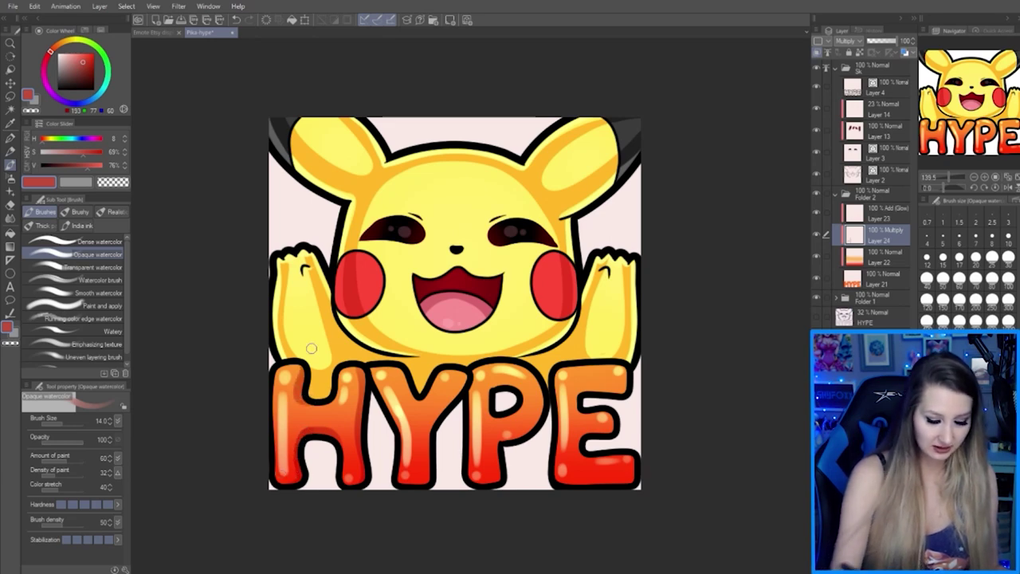
{"action": "left_click_drag", "start_coordinate": [389, 365], "coordinate": [415, 398]}
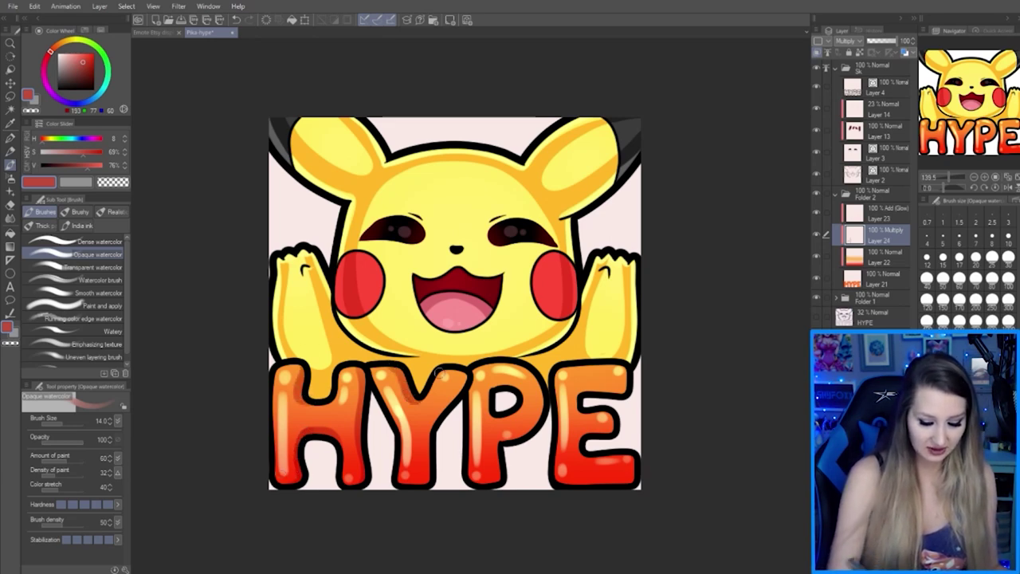
{"action": "mouse_move", "coordinate": [461, 370]}
{"action": "left_mouse_down"}
{"action": "mouse_move", "coordinate": [432, 415]}
{"action": "mouse_move", "coordinate": [423, 484]}
{"action": "mouse_move", "coordinate": [433, 456]}
{"action": "mouse_move", "coordinate": [398, 479]}
{"action": "mouse_move", "coordinate": [409, 486]}
{"action": "mouse_move", "coordinate": [437, 474]}
{"action": "left_mouse_up"}
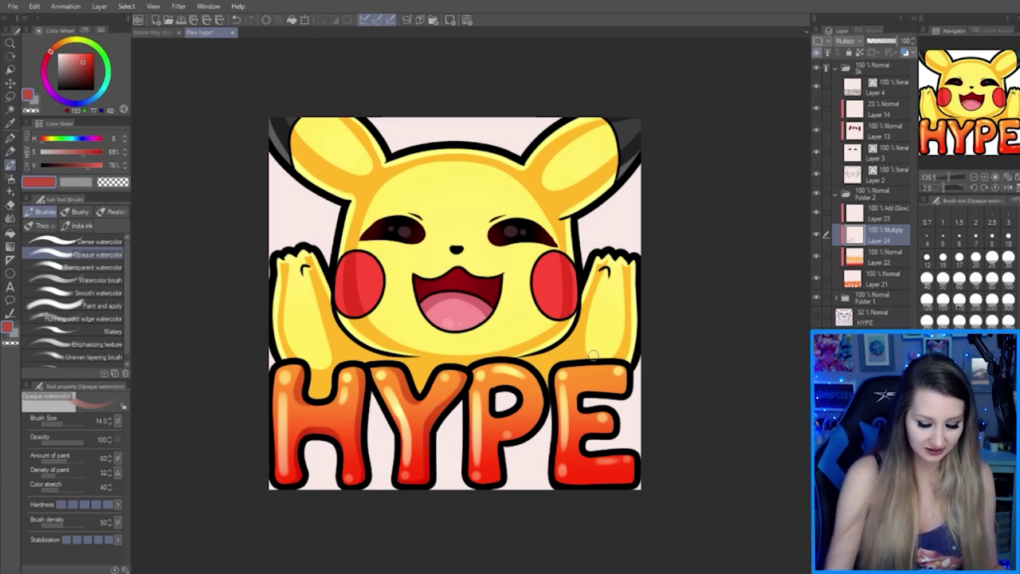
{"action": "mouse_move", "coordinate": [586, 362]}
{"action": "left_mouse_down"}
{"action": "mouse_move", "coordinate": [618, 364]}
{"action": "mouse_move", "coordinate": [626, 379]}
{"action": "mouse_move", "coordinate": [622, 390]}
{"action": "mouse_move", "coordinate": [575, 395]}
{"action": "mouse_move", "coordinate": [580, 406]}
{"action": "mouse_move", "coordinate": [623, 417]}
{"action": "mouse_move", "coordinate": [599, 407]}
{"action": "mouse_move", "coordinate": [613, 427]}
{"action": "mouse_move", "coordinate": [581, 430]}
{"action": "mouse_move", "coordinate": [582, 444]}
{"action": "mouse_move", "coordinate": [612, 442]}
{"action": "mouse_move", "coordinate": [632, 461]}
{"action": "mouse_move", "coordinate": [629, 475]}
{"action": "mouse_move", "coordinate": [558, 476]}
{"action": "left_mouse_up"}
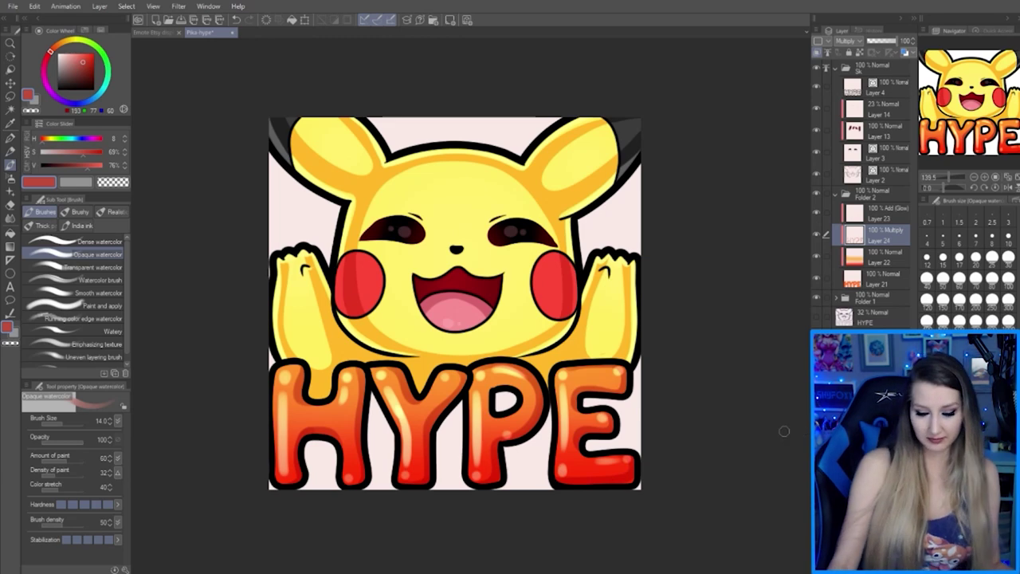
{"action": "key", "text": "e"}
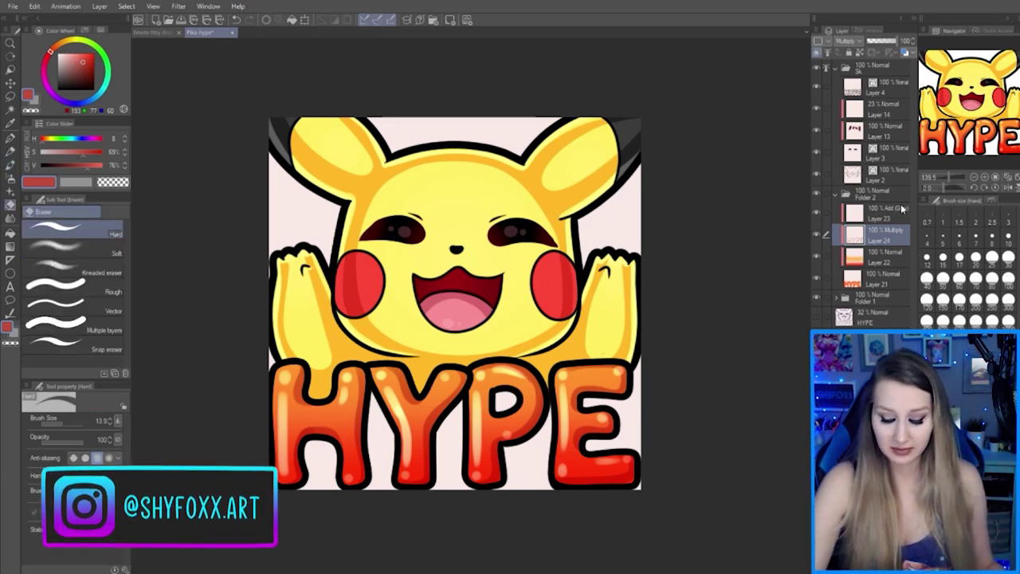
Duplicate the HYPE outline layer (Layer 4) and move the copy directly beneath the letters' base colour layer (Layer 21)
{"action": "left_click", "coordinate": [898, 87]}
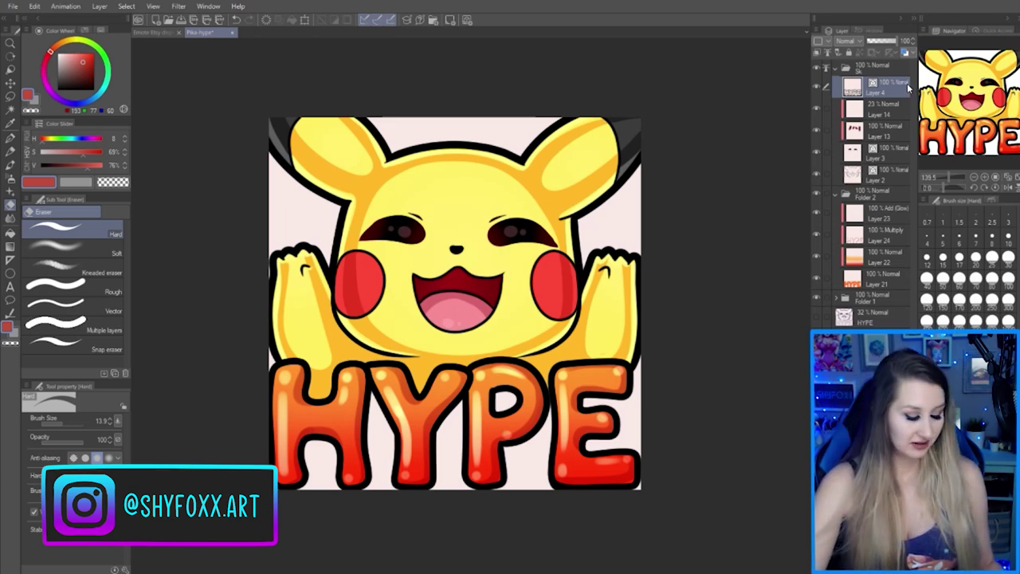
{"action": "key", "text": "ctrl+j"}
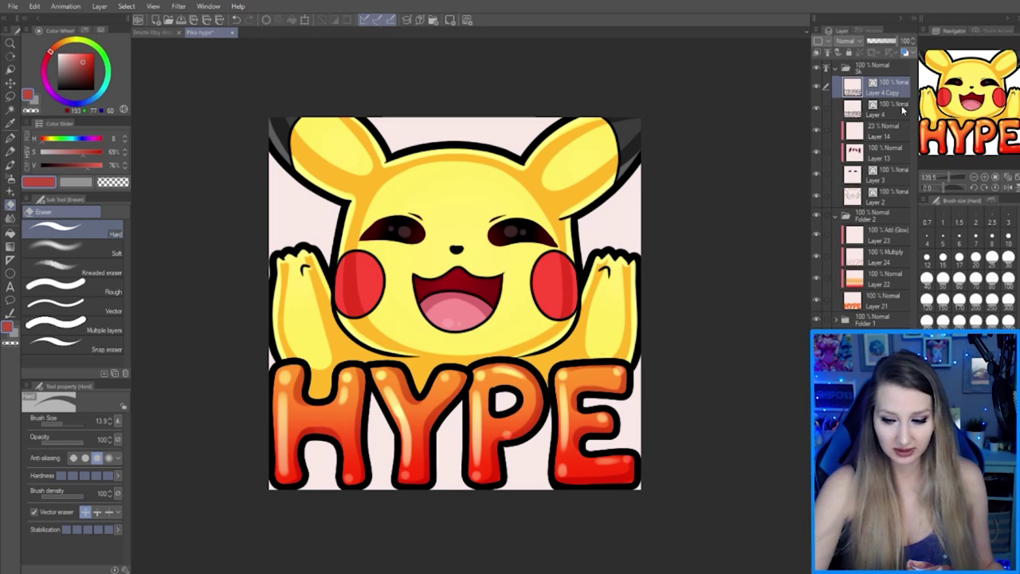
{"action": "left_click_drag", "start_coordinate": [898, 91], "coordinate": [878, 313]}
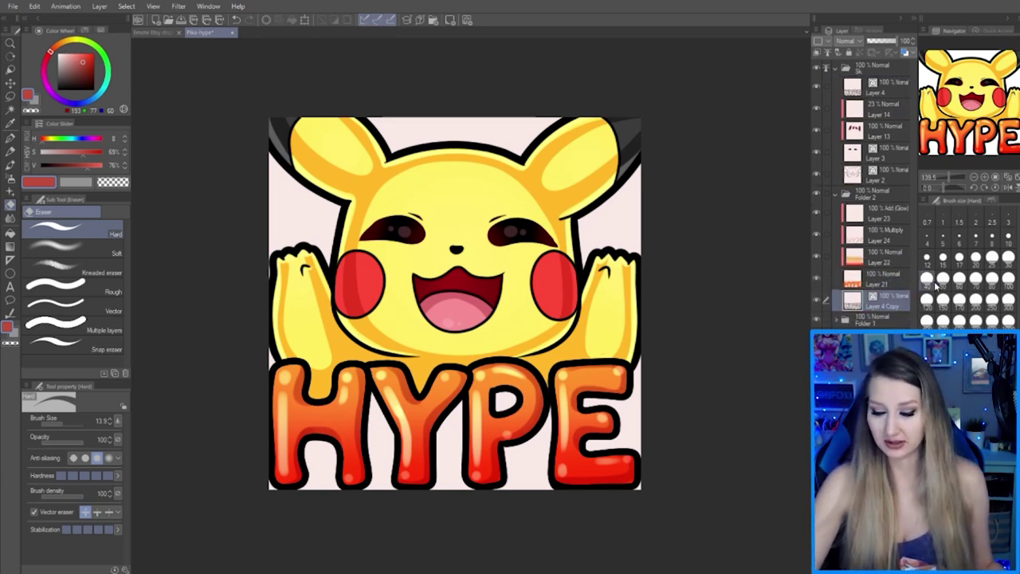
Try a brush size of 25 on the original HYPE vector outline (Layer 4) and restore it to 10
{"action": "left_click", "coordinate": [898, 88]}
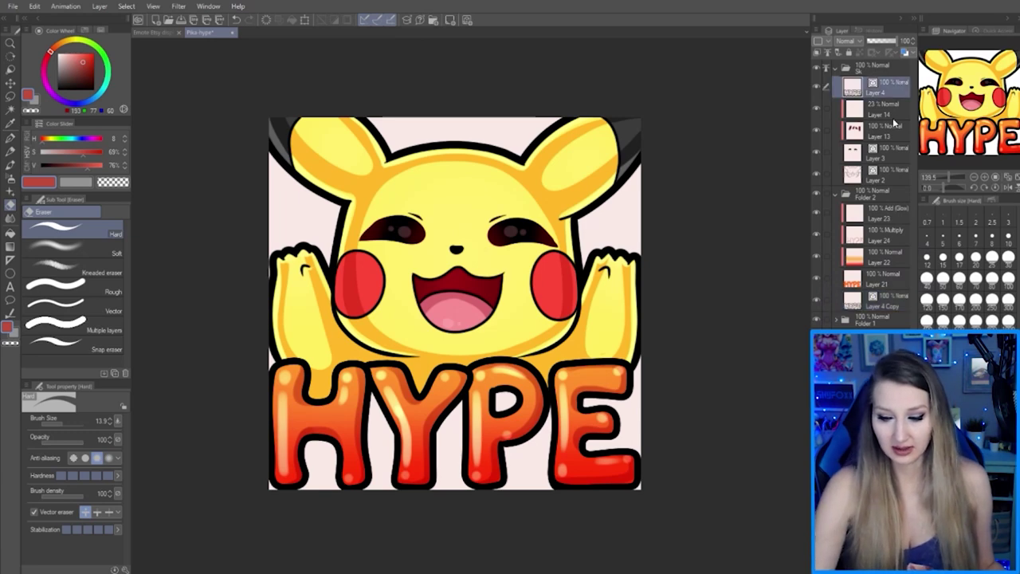
{"action": "key", "text": "o"}
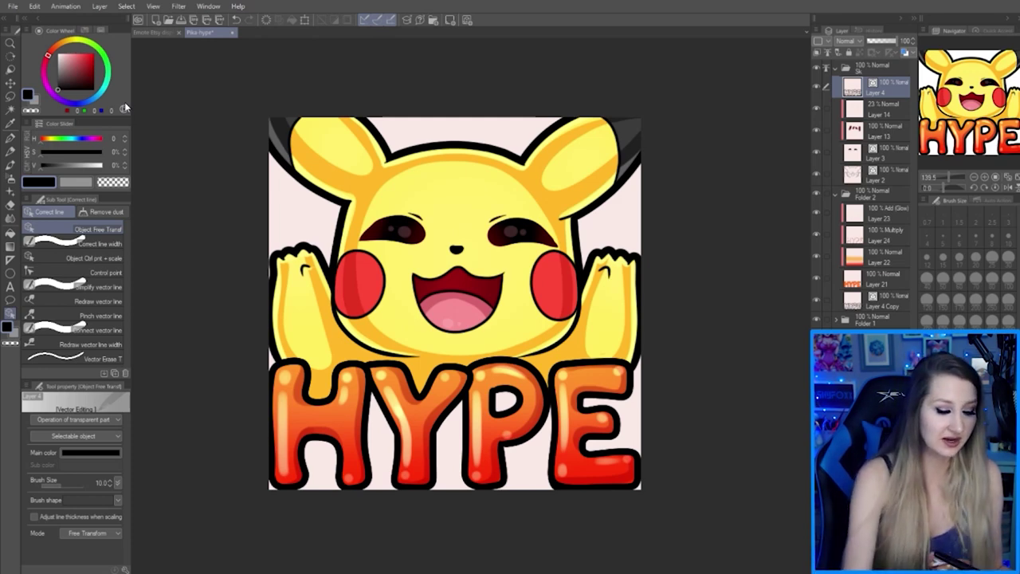
{"action": "scroll", "coordinate": [108, 481], "scroll_direction": "up", "scroll_amount": 8}
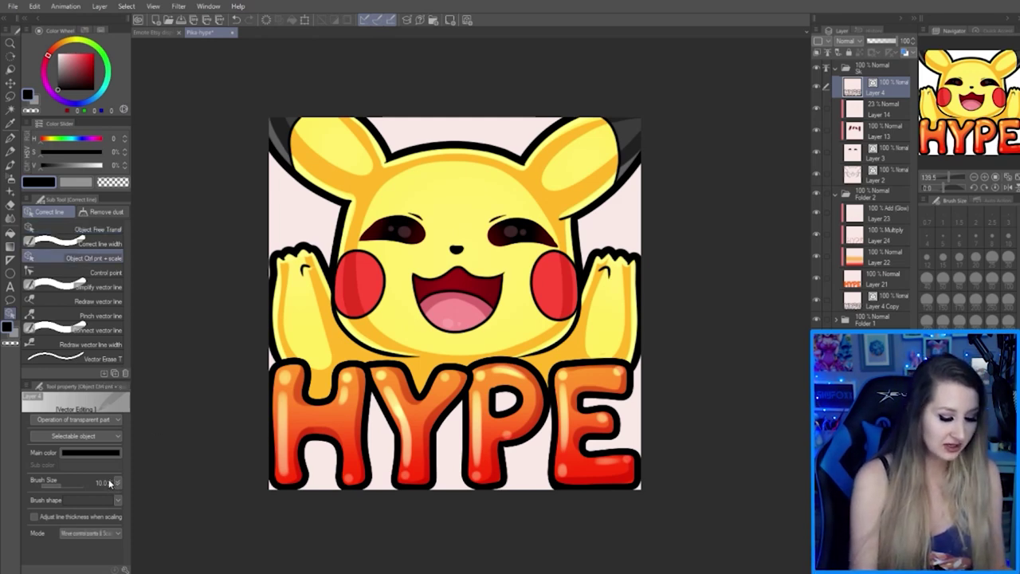
{"action": "scroll", "coordinate": [108, 480], "scroll_direction": "up", "scroll_amount": 7}
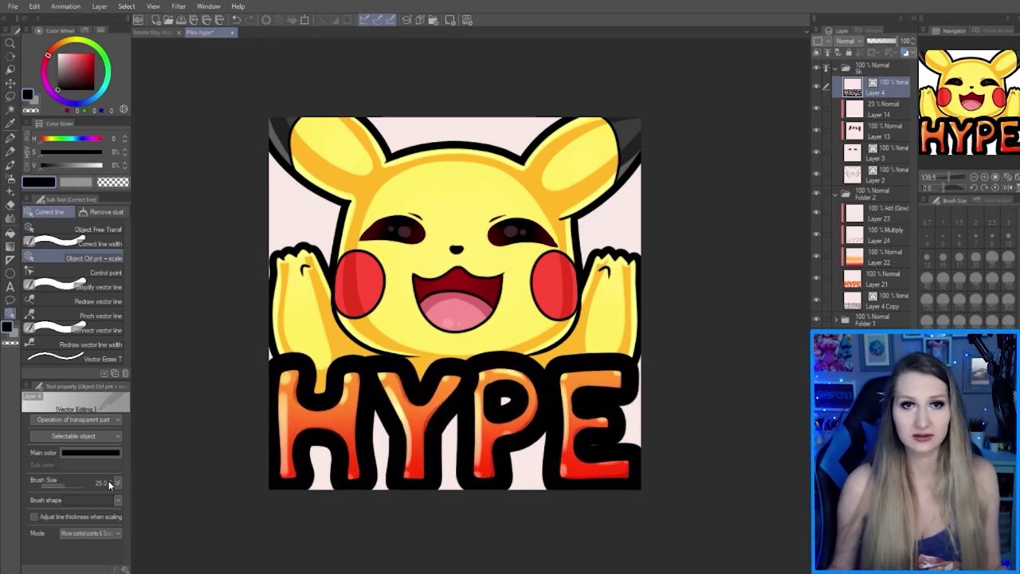
{"action": "scroll", "coordinate": [109, 481], "scroll_direction": "down", "scroll_amount": 15}
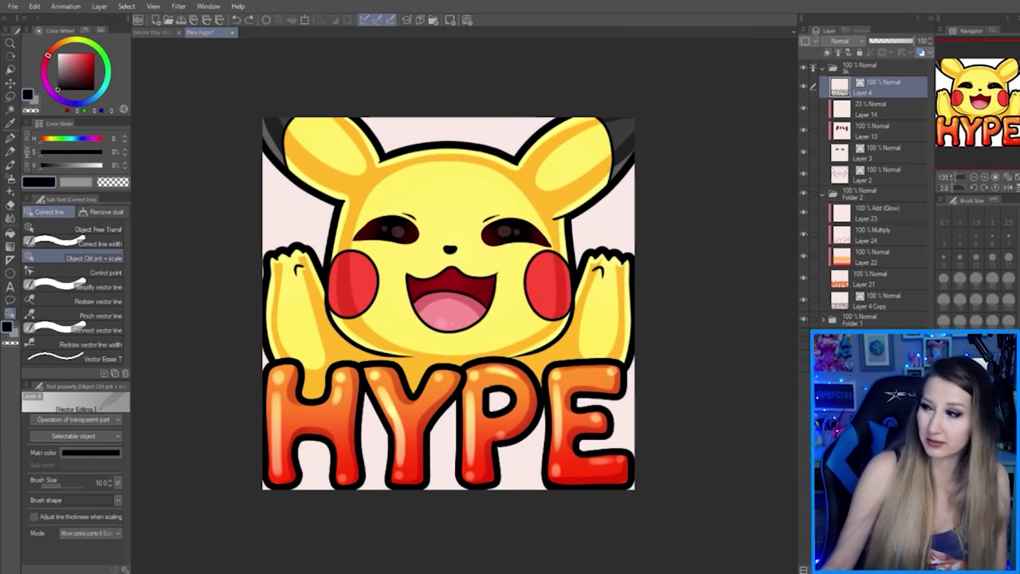
Recolour the original HYPE vector outline (Layer 4) dark red (RGB 185, 0, 0) using the Object Free Transform sub tool
{"action": "left_click_drag", "start_coordinate": [800, 526], "coordinate": [808, 526]}
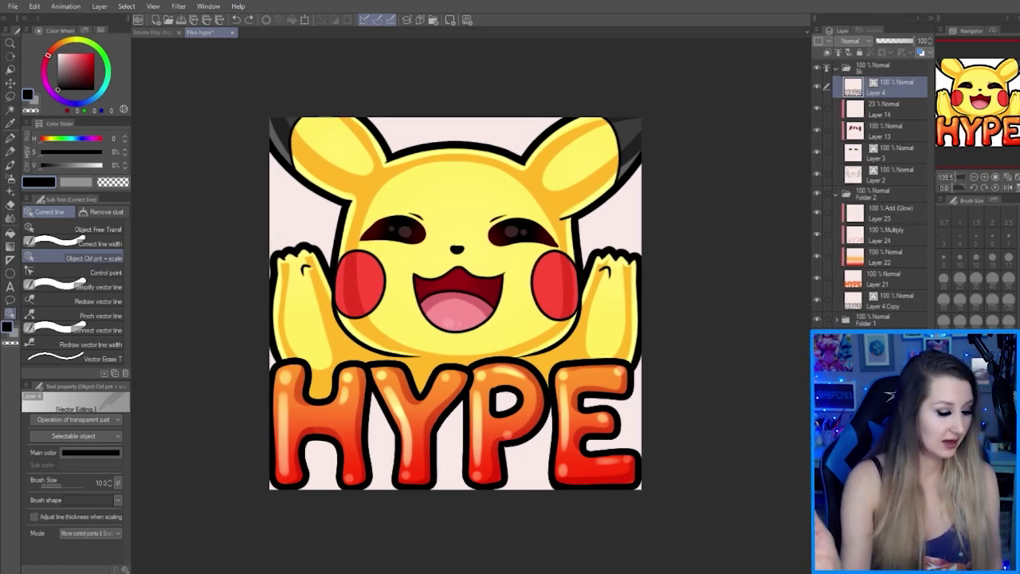
{"action": "left_click", "coordinate": [88, 229]}
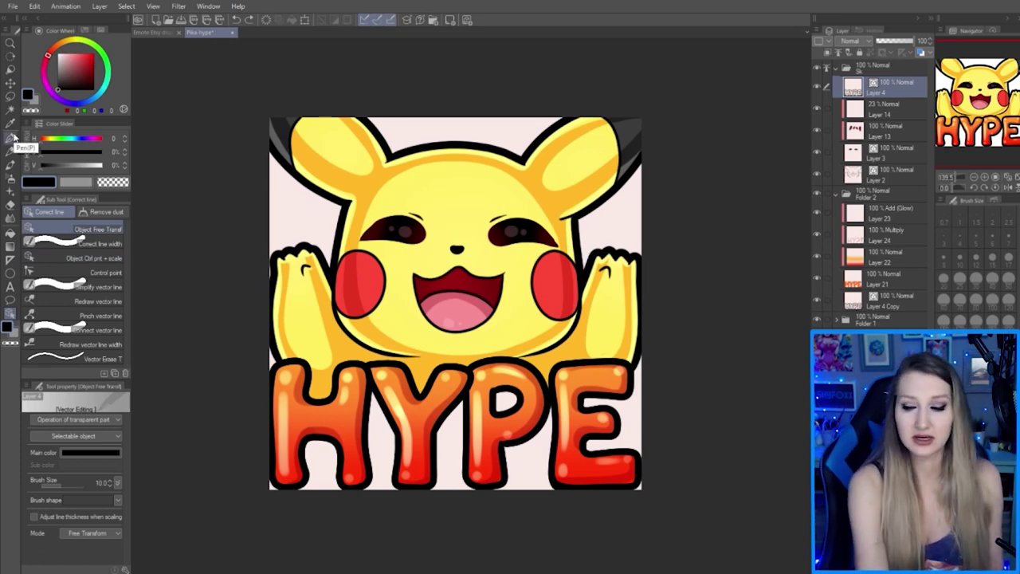
{"action": "left_click", "coordinate": [94, 67]}
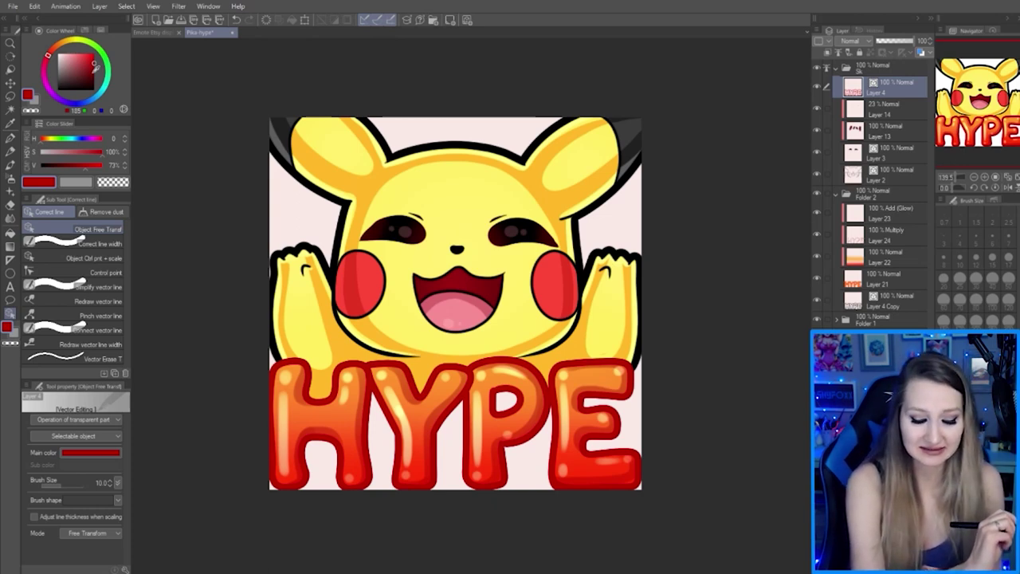
Thicken the black outline copy (Layer 4 Copy) to brush size 32 using the control point and scale object sub tool
{"action": "left_click", "coordinate": [889, 301]}
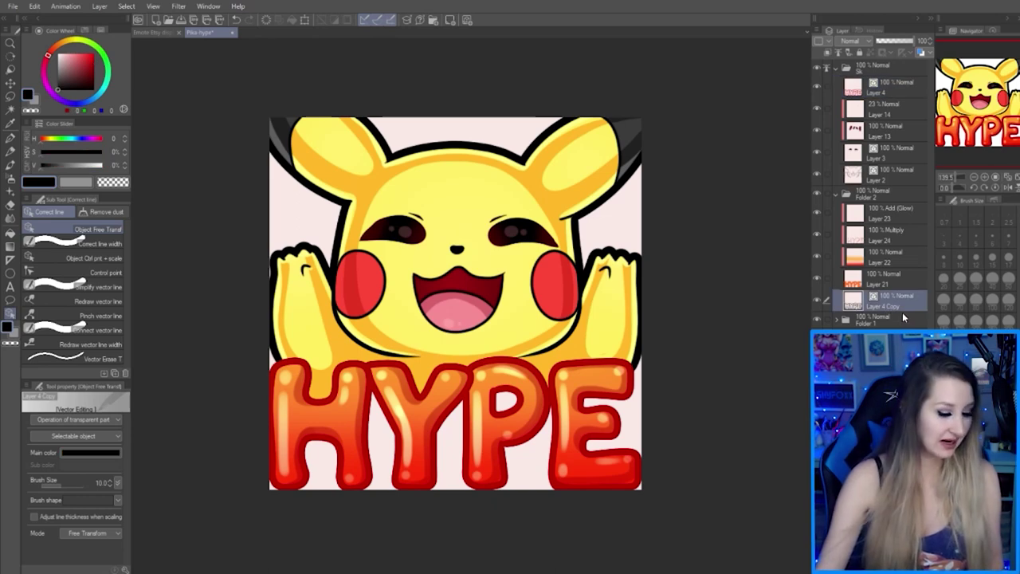
{"action": "key", "text": "period"}
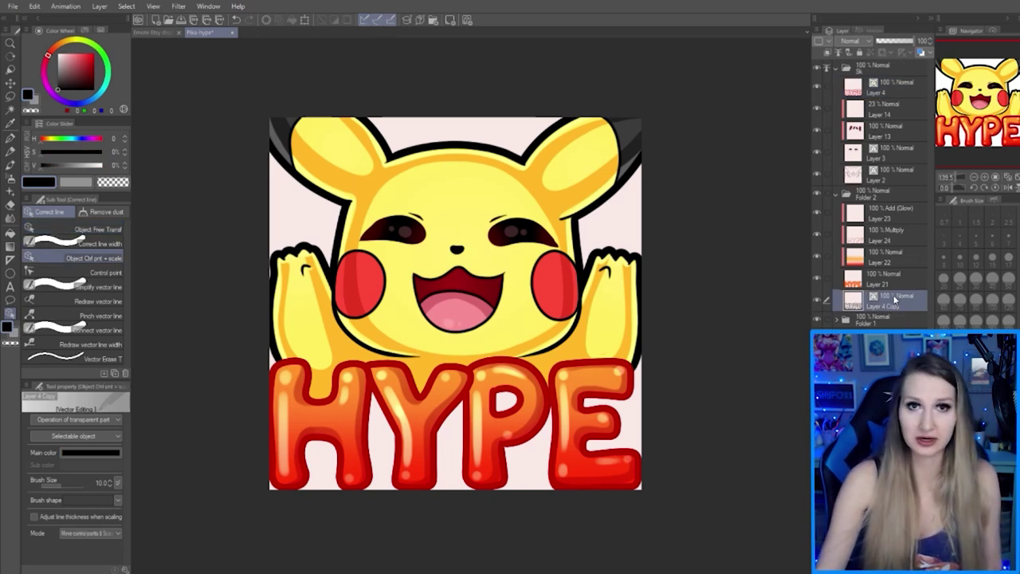
{"action": "left_click", "coordinate": [110, 481]}
{"action": "left_click", "coordinate": [109, 481]}
{"action": "left_click", "coordinate": [109, 480]}
{"action": "left_click", "coordinate": [109, 481]}
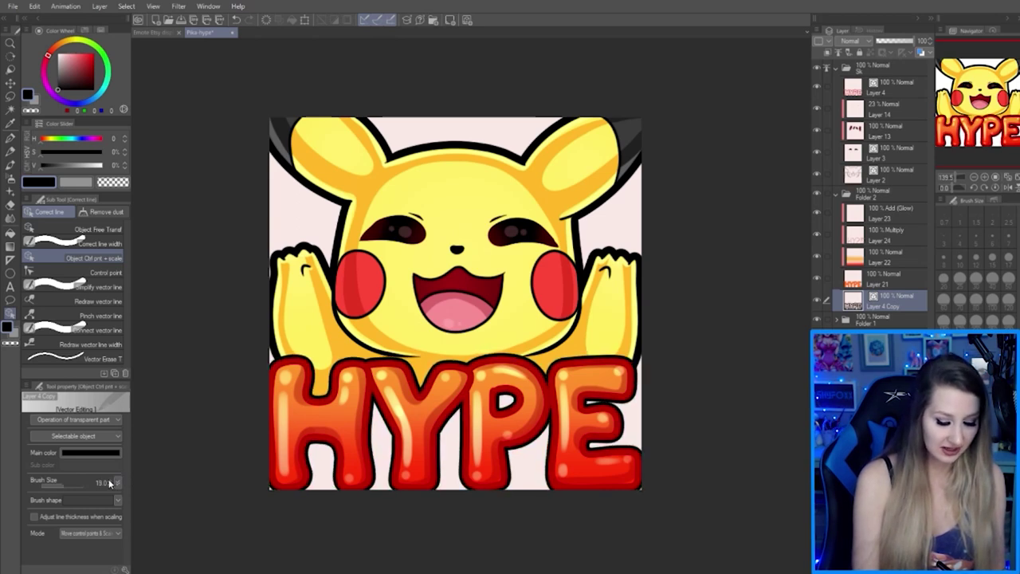
{"action": "left_click", "coordinate": [109, 482]}
{"action": "left_click", "coordinate": [109, 482]}
{"action": "left_click", "coordinate": [109, 482]}
{"action": "left_click", "coordinate": [109, 481]}
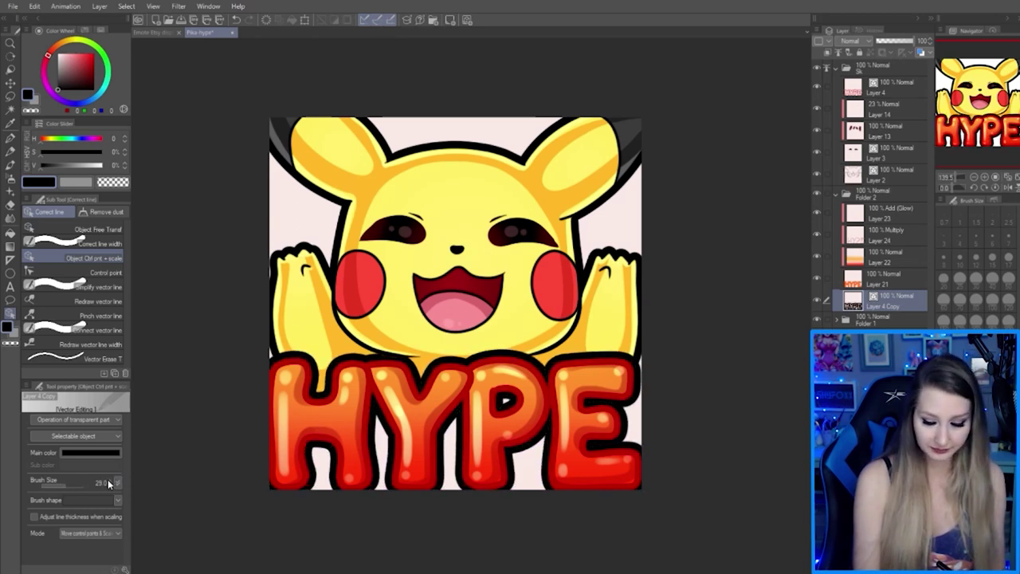
{"action": "left_click", "coordinate": [109, 481]}
{"action": "left_click", "coordinate": [109, 481]}
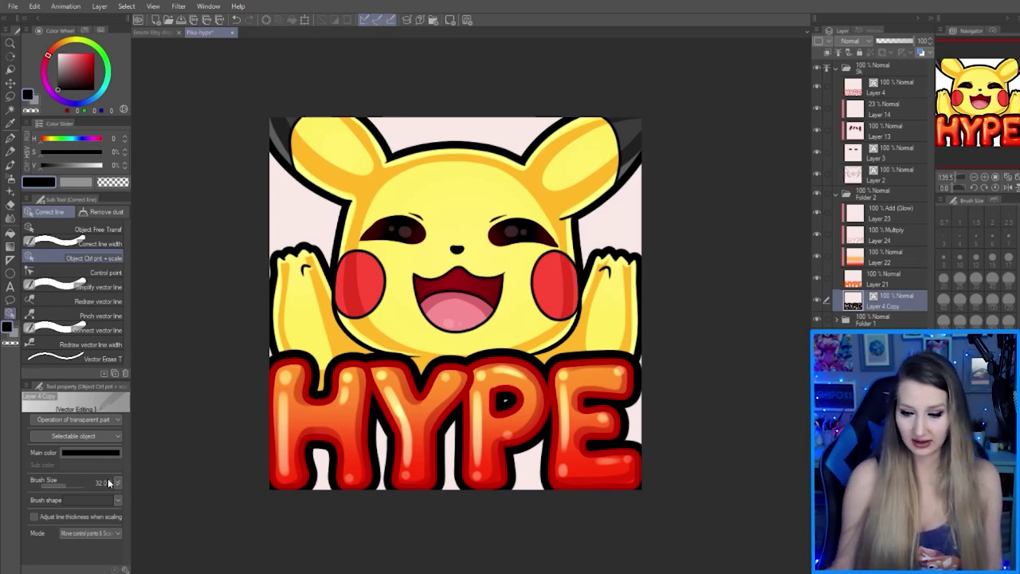
Move the lettering colour folder (Folder 2) directly beneath Layer 4 in the line art folder and collapse it
{"action": "left_click", "coordinate": [913, 87]}
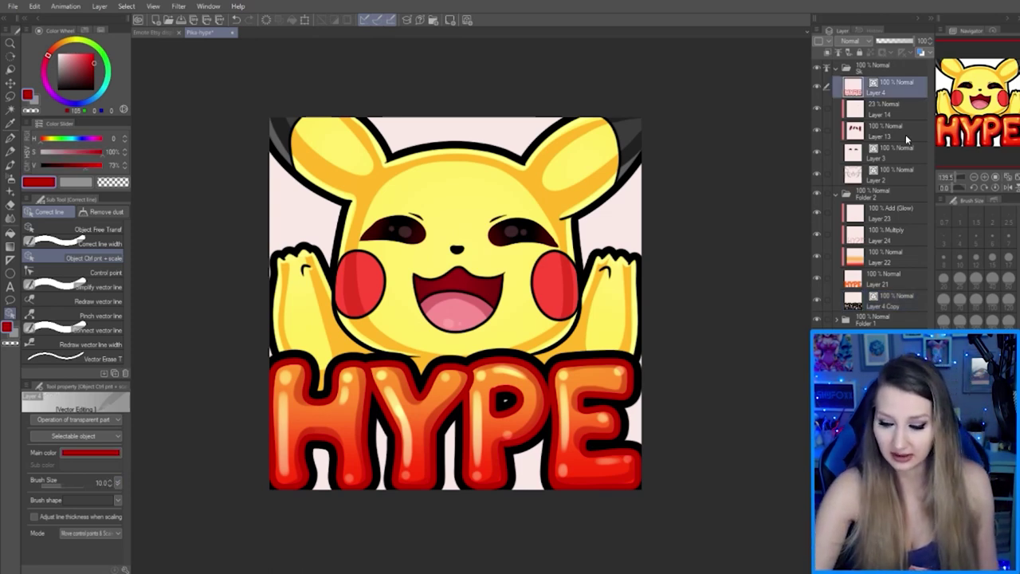
{"action": "left_click", "coordinate": [893, 194]}
{"action": "left_click_drag", "start_coordinate": [908, 195], "coordinate": [904, 94]}
{"action": "left_click", "coordinate": [905, 88]}
{"action": "left_click", "coordinate": [847, 105]}
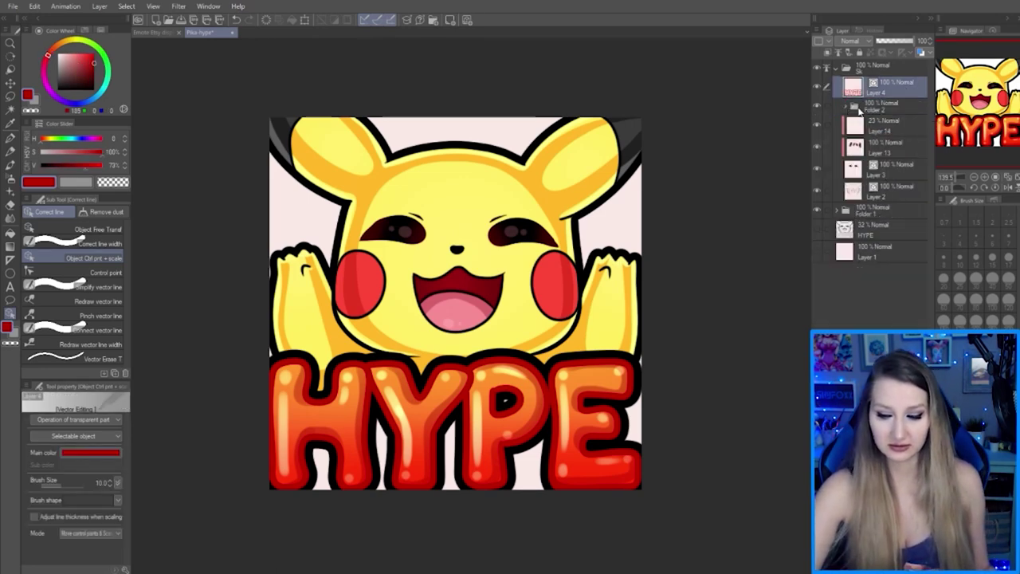
{"action": "left_click", "coordinate": [900, 192], "text": "shift"}
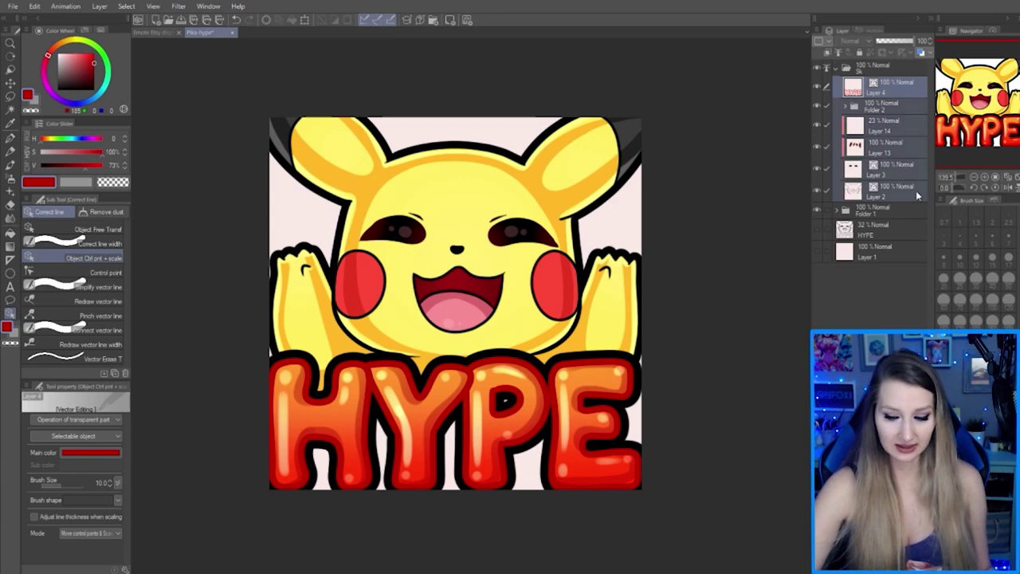
{"action": "left_click", "coordinate": [915, 89]}
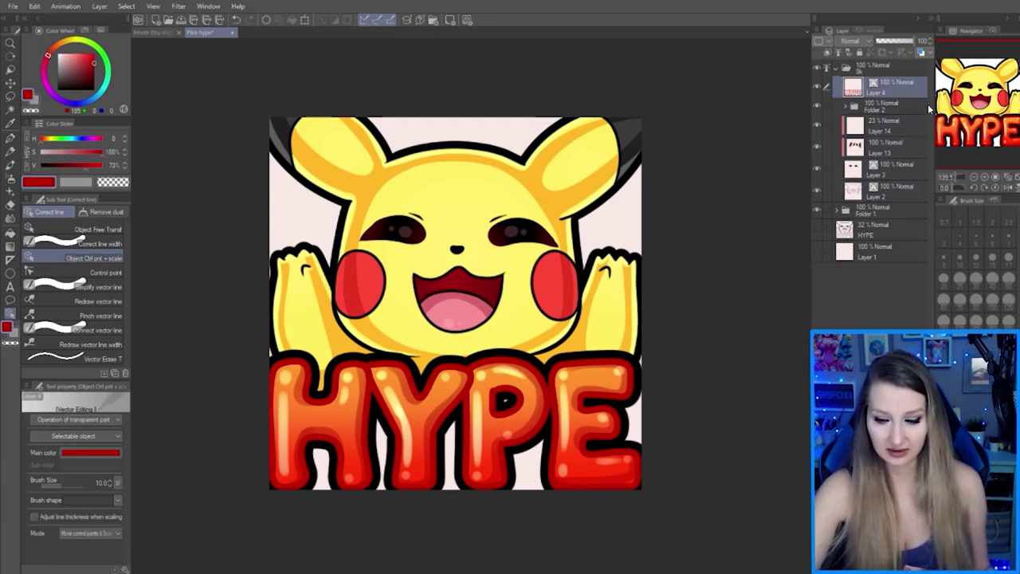
Scale the HYPE outline (Layer 4) and its colour folder (Folder 2) together to 96% width and 97% height, inside the canvas edges
{"action": "left_click", "coordinate": [903, 108], "text": "ctrl"}
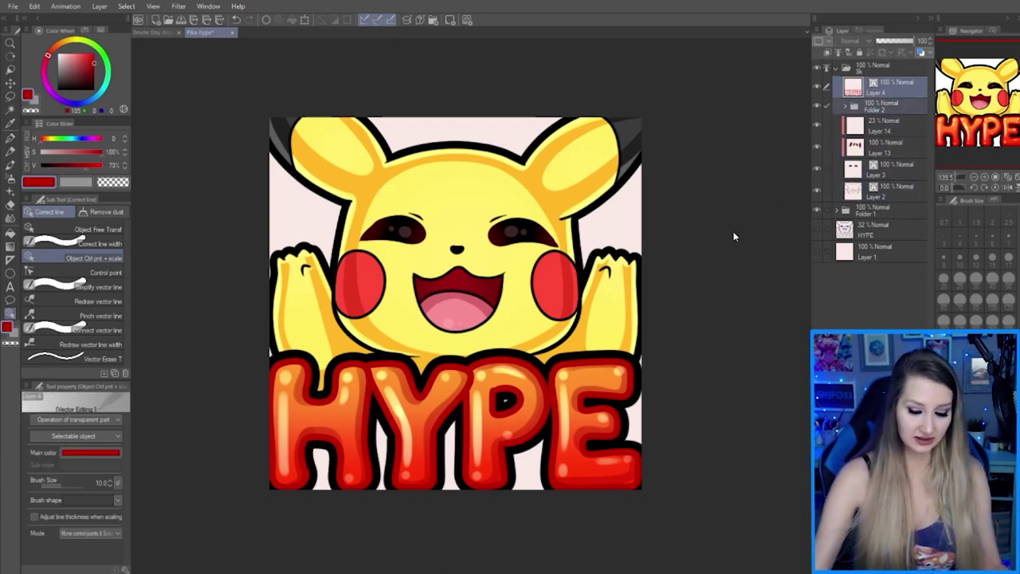
{"action": "key", "text": "ctrl+t"}
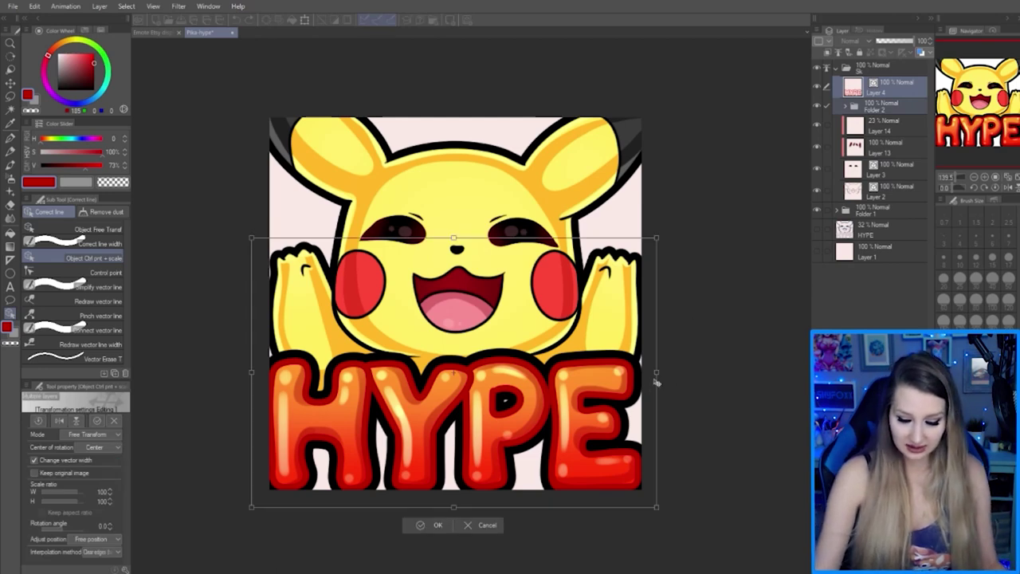
{"action": "left_click_drag", "start_coordinate": [454, 508], "coordinate": [455, 501]}
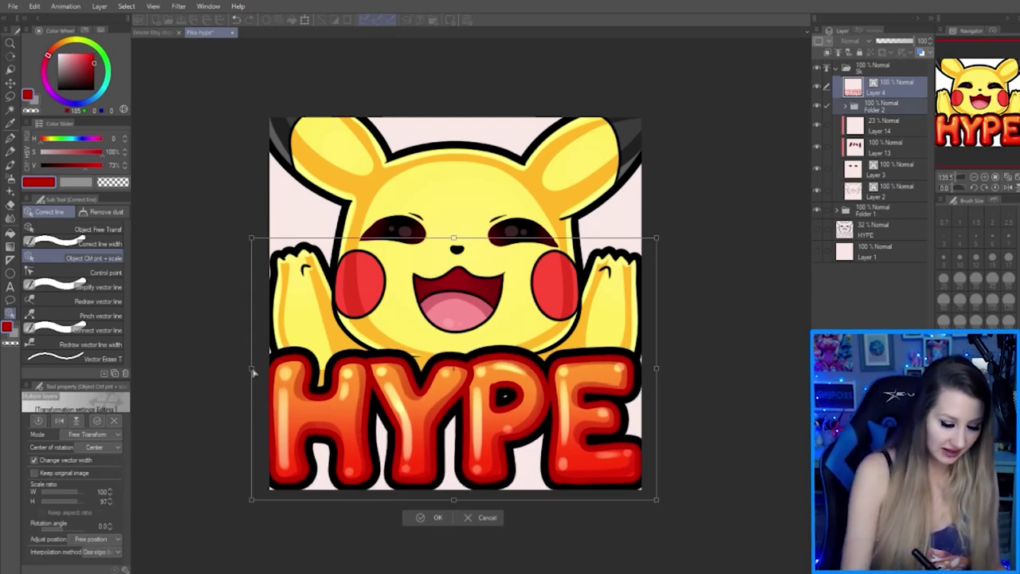
{"action": "left_click_drag", "start_coordinate": [253, 371], "coordinate": [261, 371]}
{"action": "left_click_drag", "start_coordinate": [657, 373], "coordinate": [650, 370]}
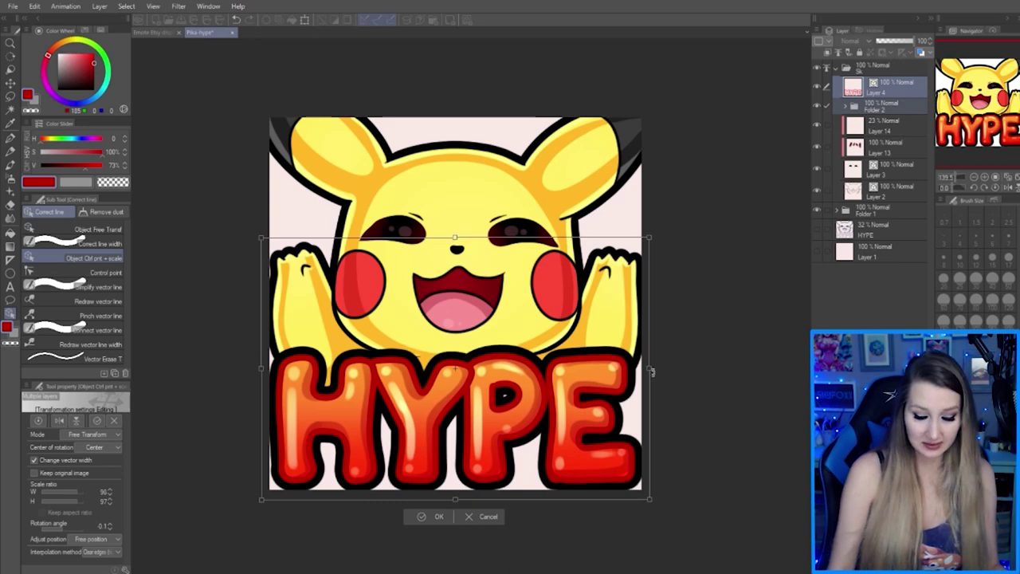
{"action": "left_click", "coordinate": [445, 516]}
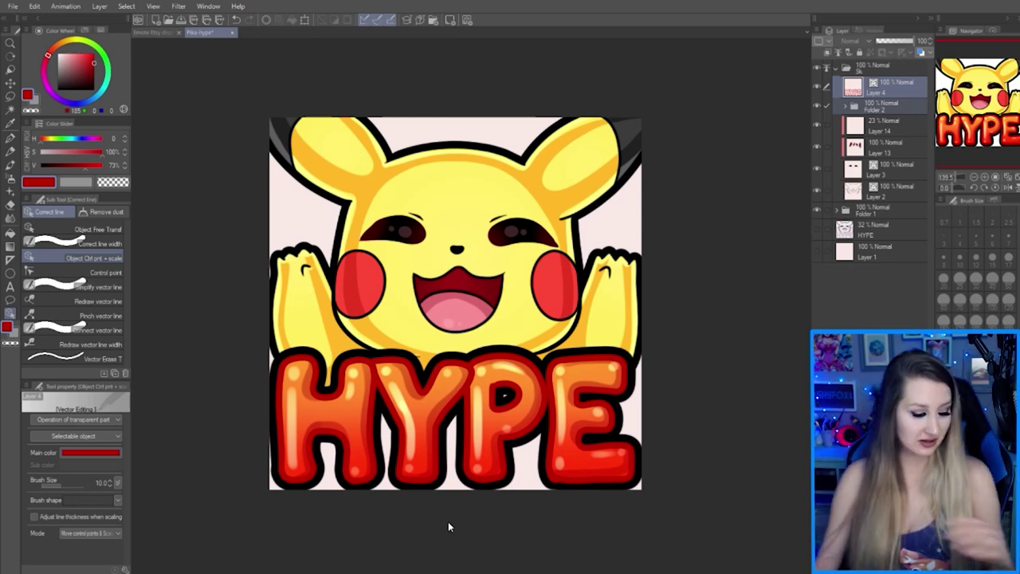
Merge the visible artwork into a single layer and preview the emote at tiny chat size and full size
{"action": "key", "text": "ctrl+shift+e"}
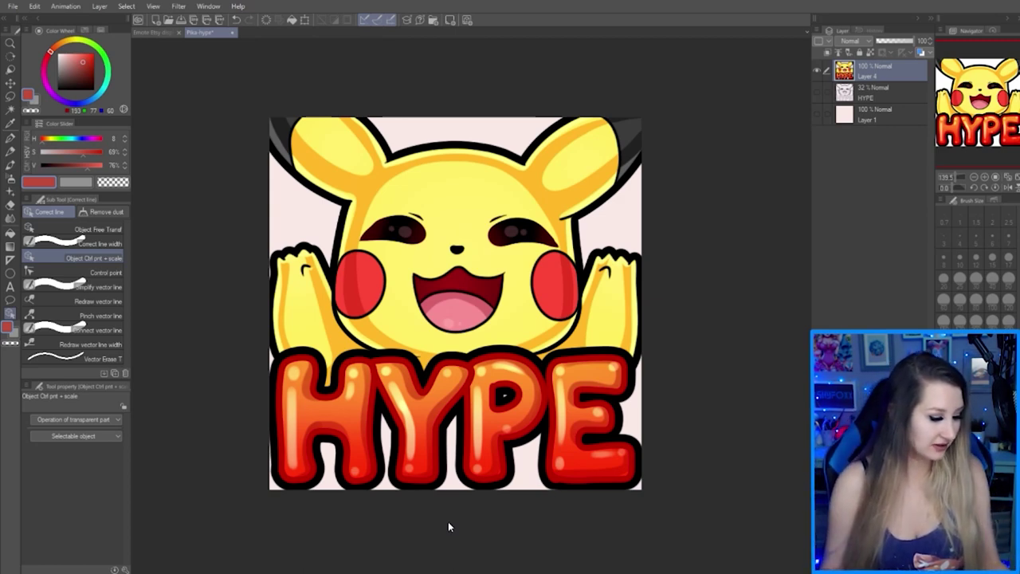
{"action": "key", "text": "ctrl+alt+0"}
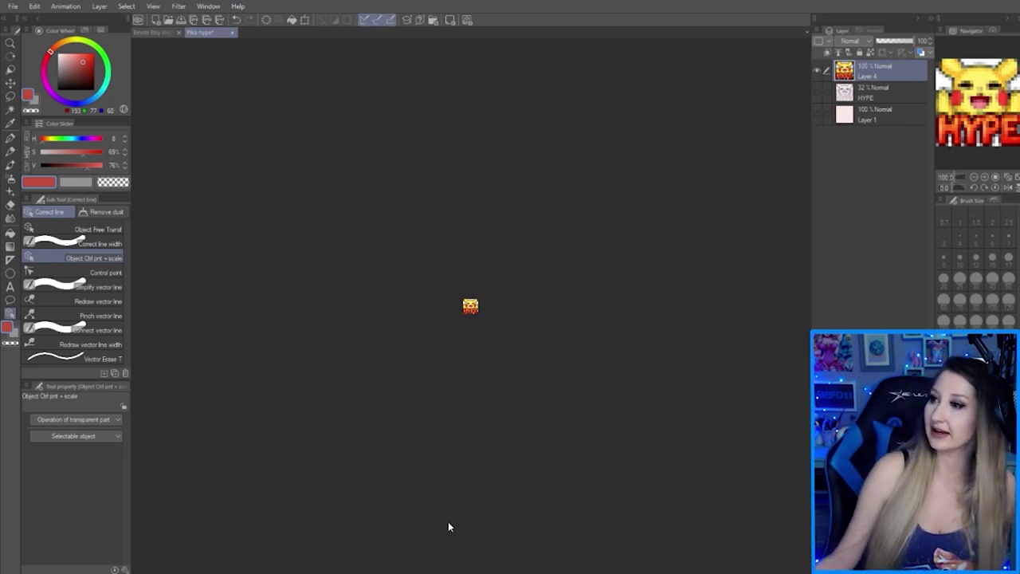
{"action": "key", "text": "ctrl+alt+0"}
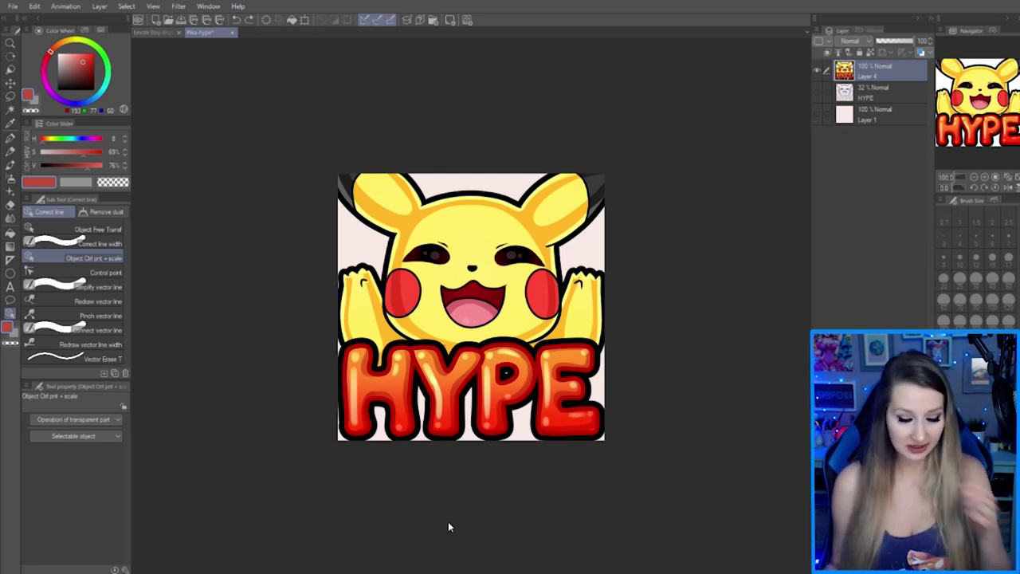
Place a copy of the merged emote in the upper row's last slot of the Emote Etsy display document
{"action": "key", "text": "ctrl+Tab"}
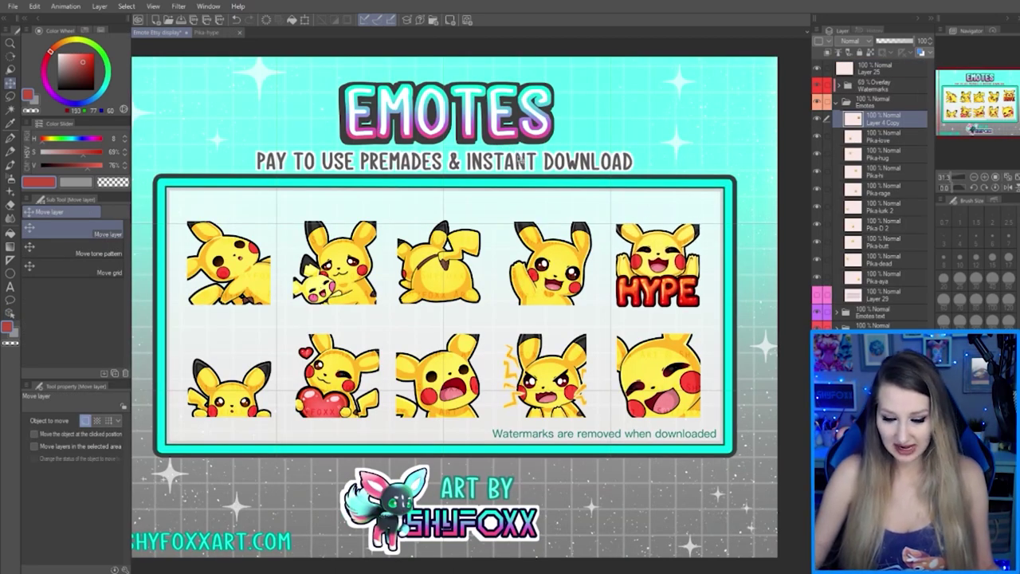
{"action": "key", "text": "ctrl+0"}
Shrink the Pika-hype emote, open the recent file chat.png and place four copies in its light and dark chat lines
{"action": "key", "text": "ctrl+Tab"}
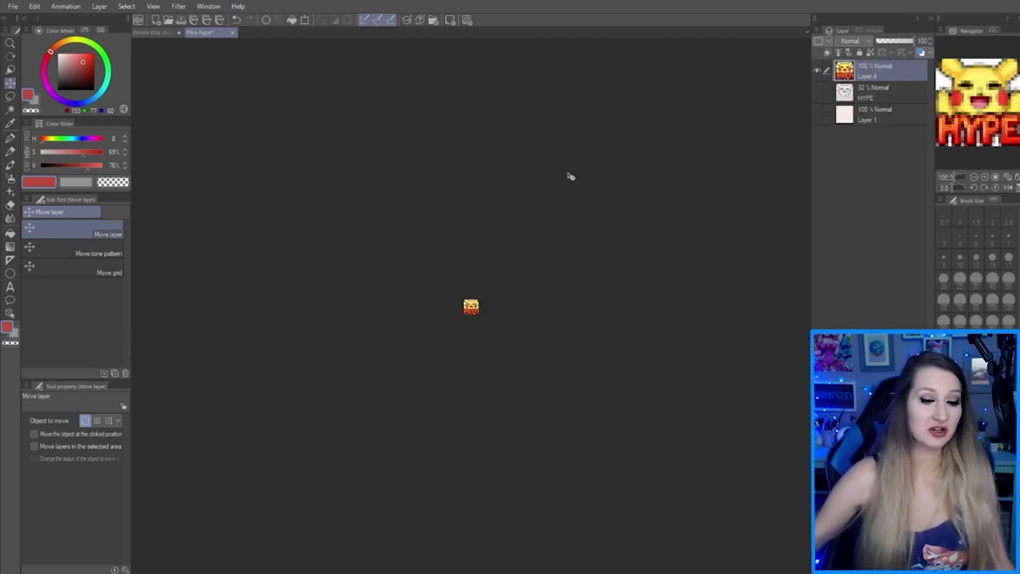
{"action": "left_click", "coordinate": [13, 6]}
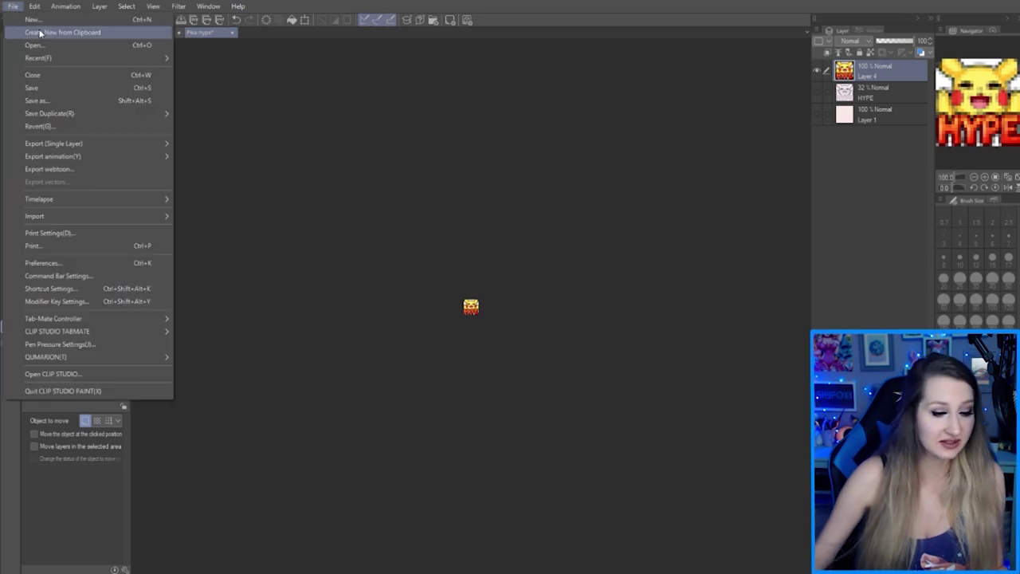
{"action": "left_click", "coordinate": [32, 58]}
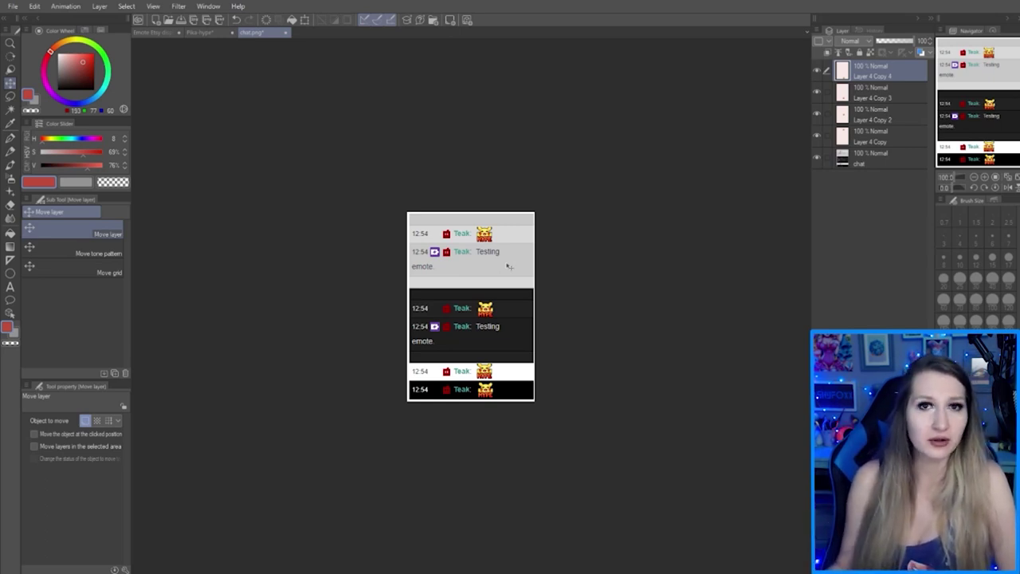
Go back through the full-size Pika-hype artwork to the Emote Etsy display document and review the whole emote sheet
{"action": "key", "text": "ctrl+shift+Tab"}
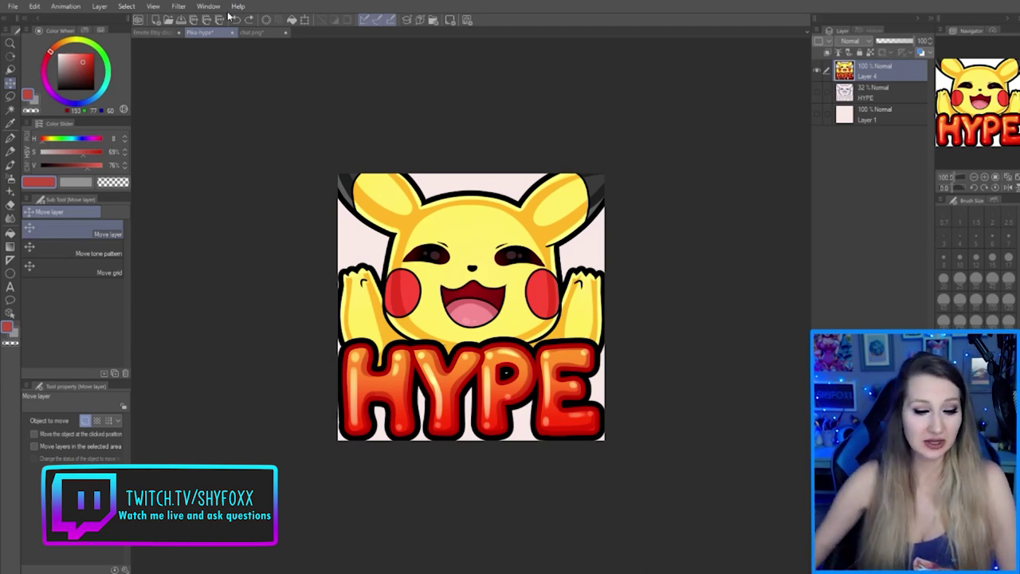
{"action": "left_click", "coordinate": [152, 34]}
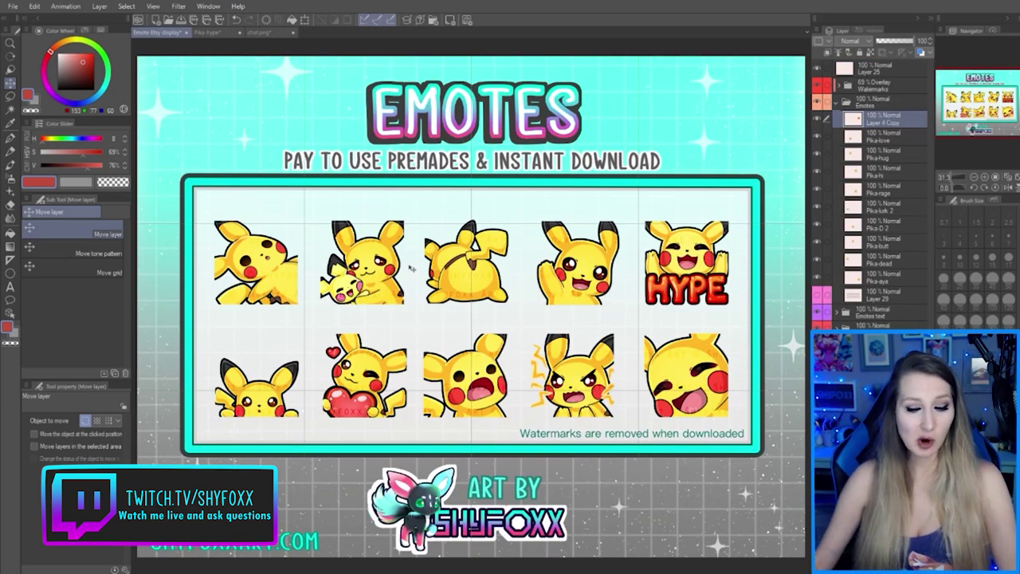
{"action": "scroll", "coordinate": [412, 268], "scroll_direction": "down", "scroll_amount": 1}
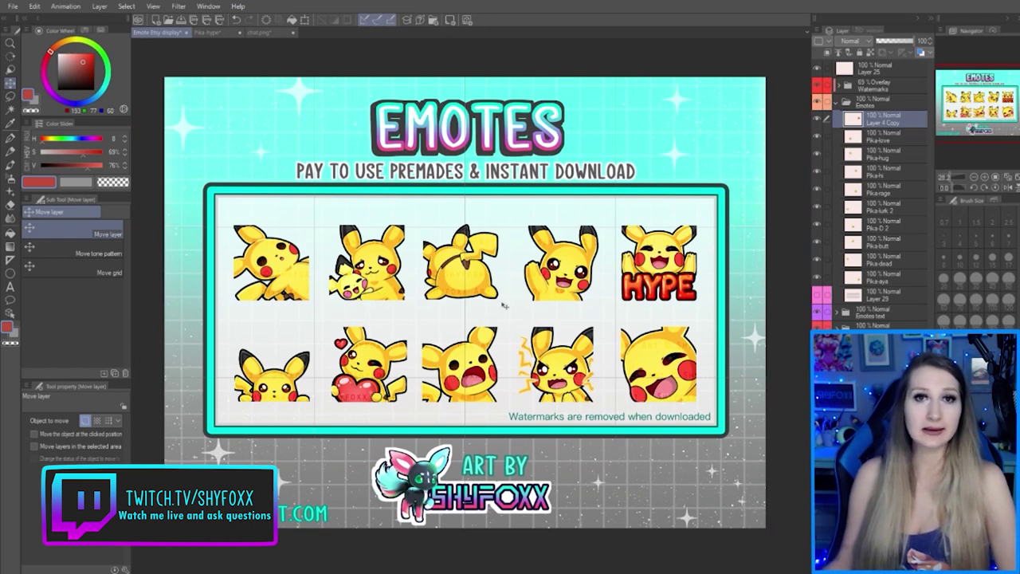